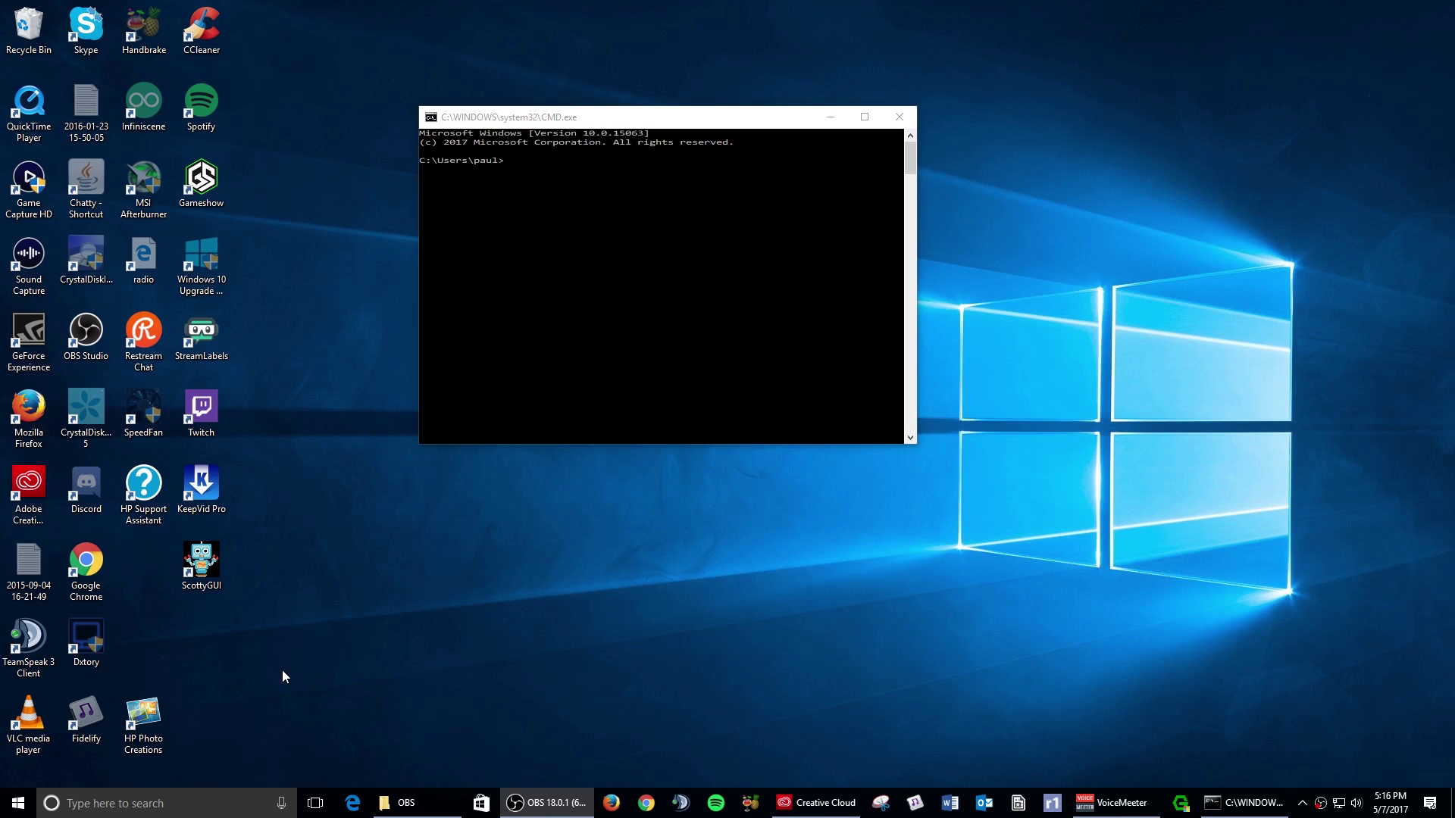
- Start a new Command Prompt from the Run box and close the old one
key(super+r)
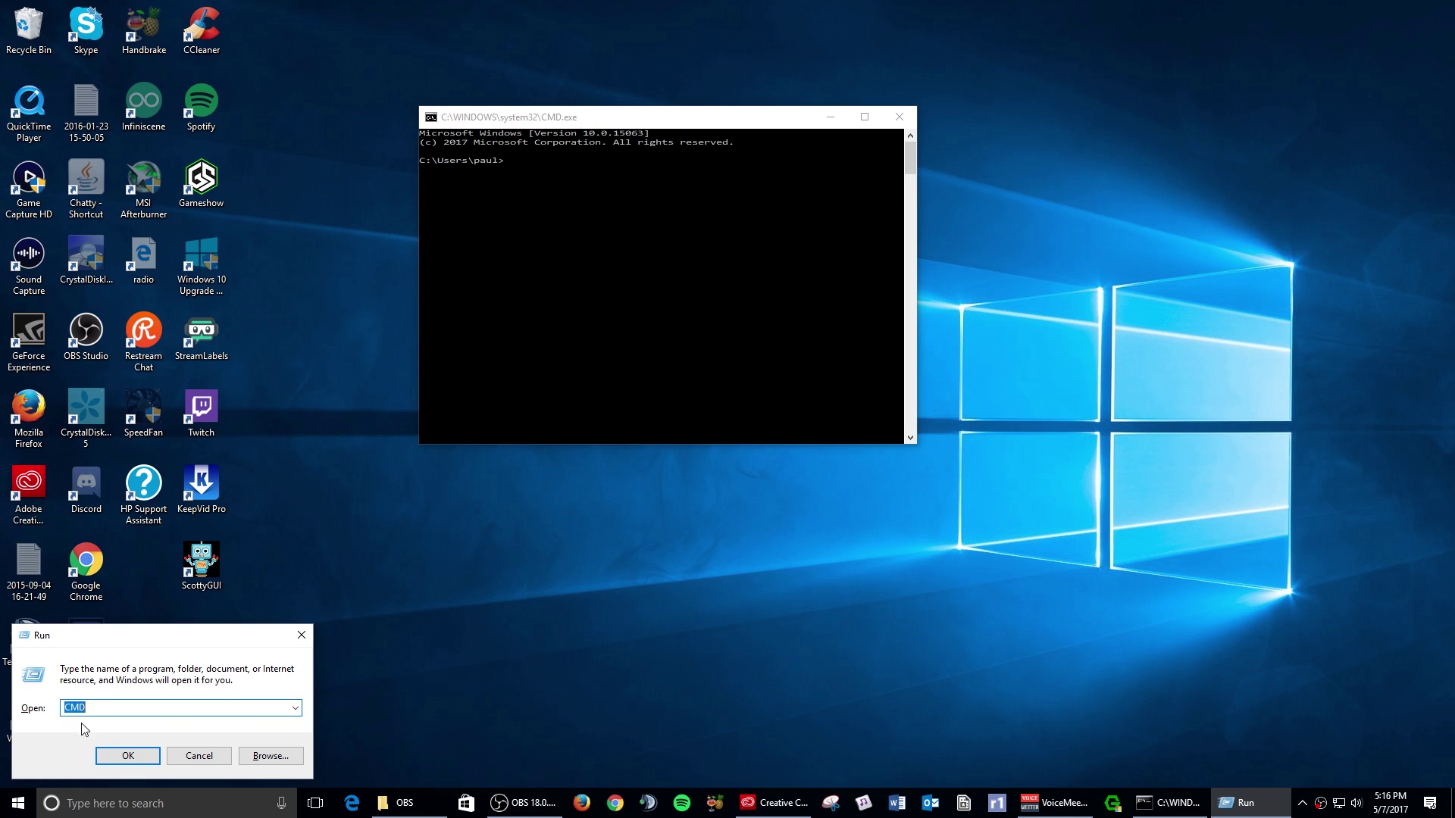
click(127, 756)
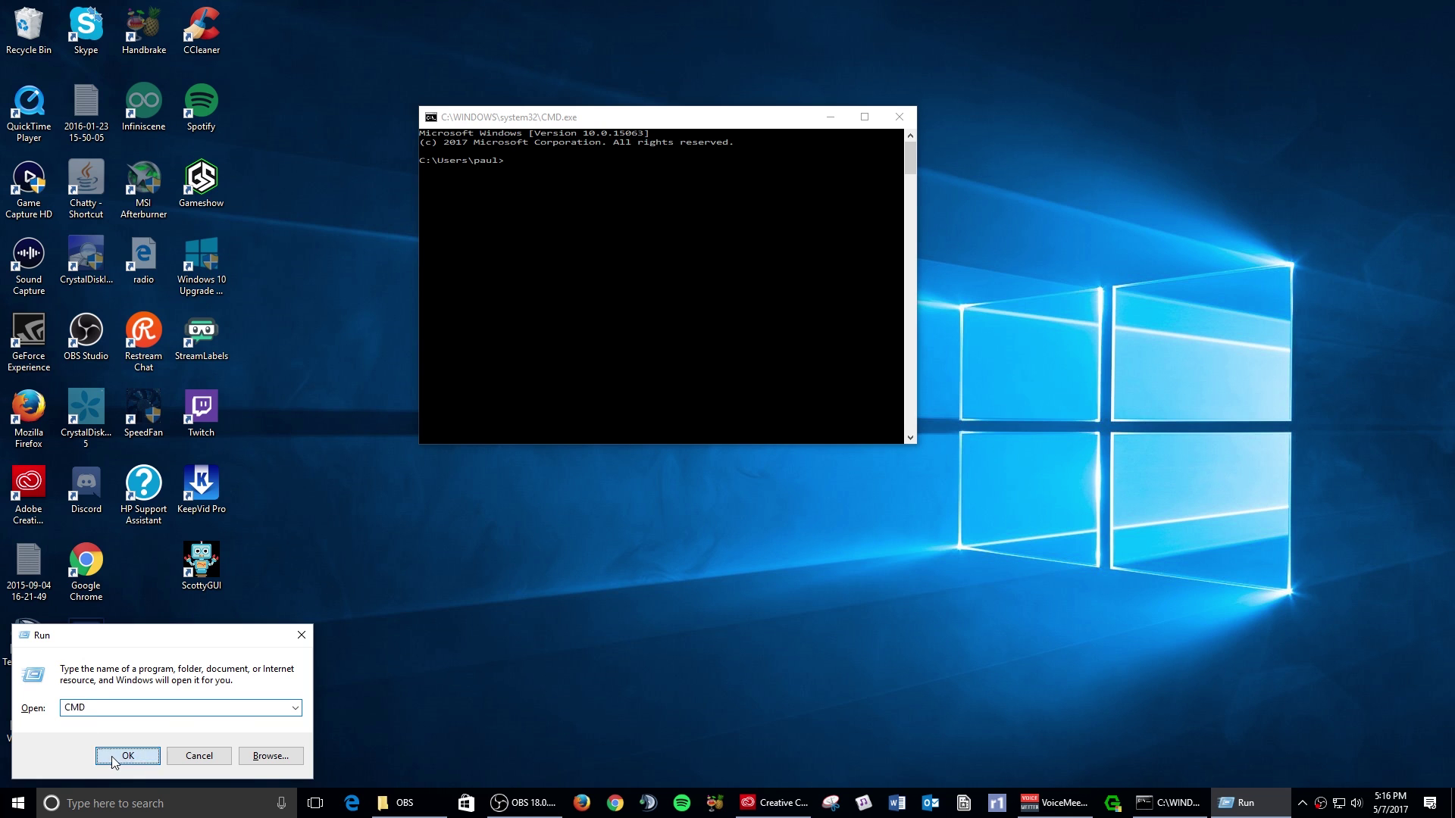
click(894, 120)
- Centre the new command window, make it taller, and enter ipconfig /all
drag(497, 171, 787, 178)
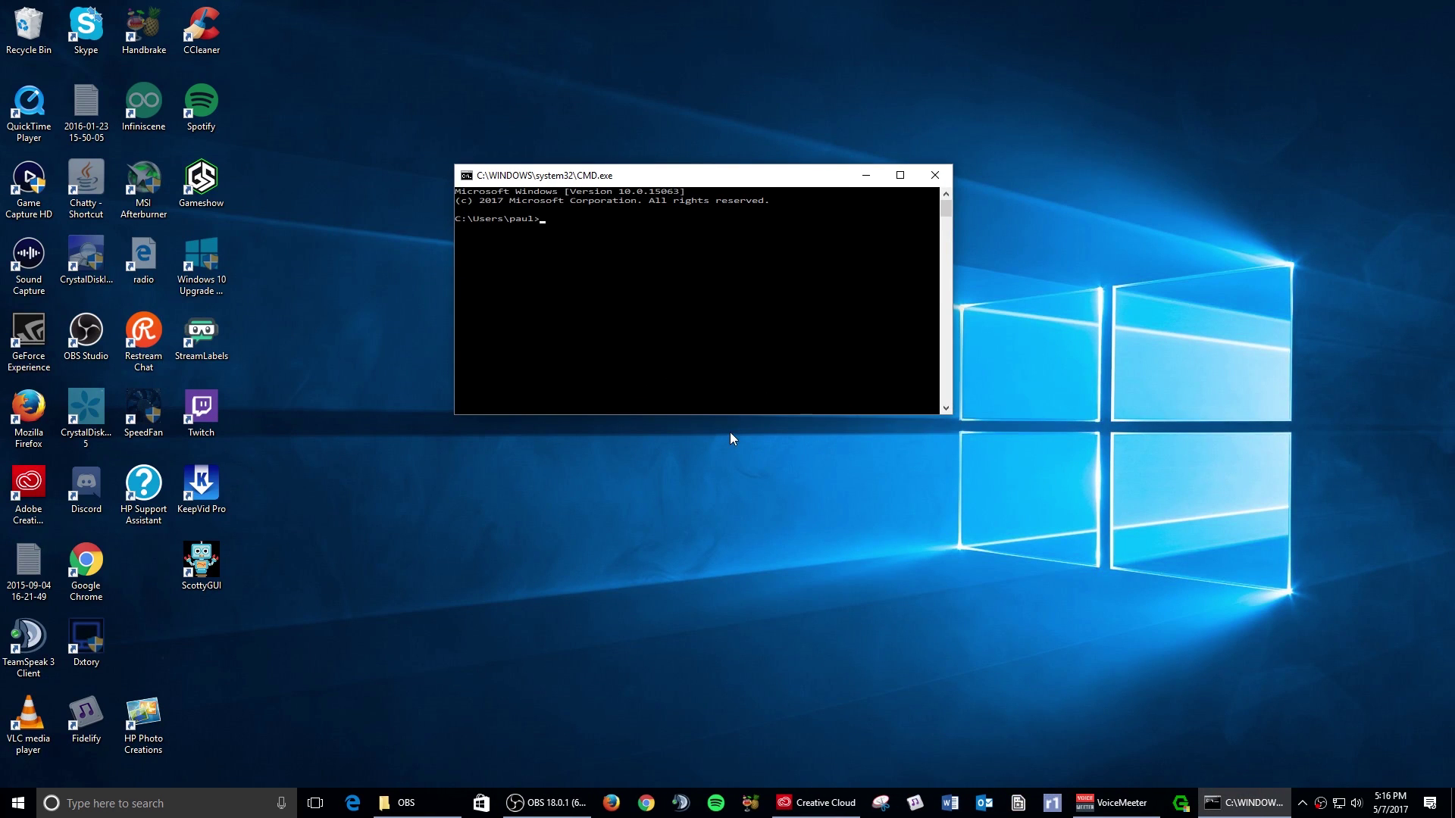
drag(737, 415, 720, 547)
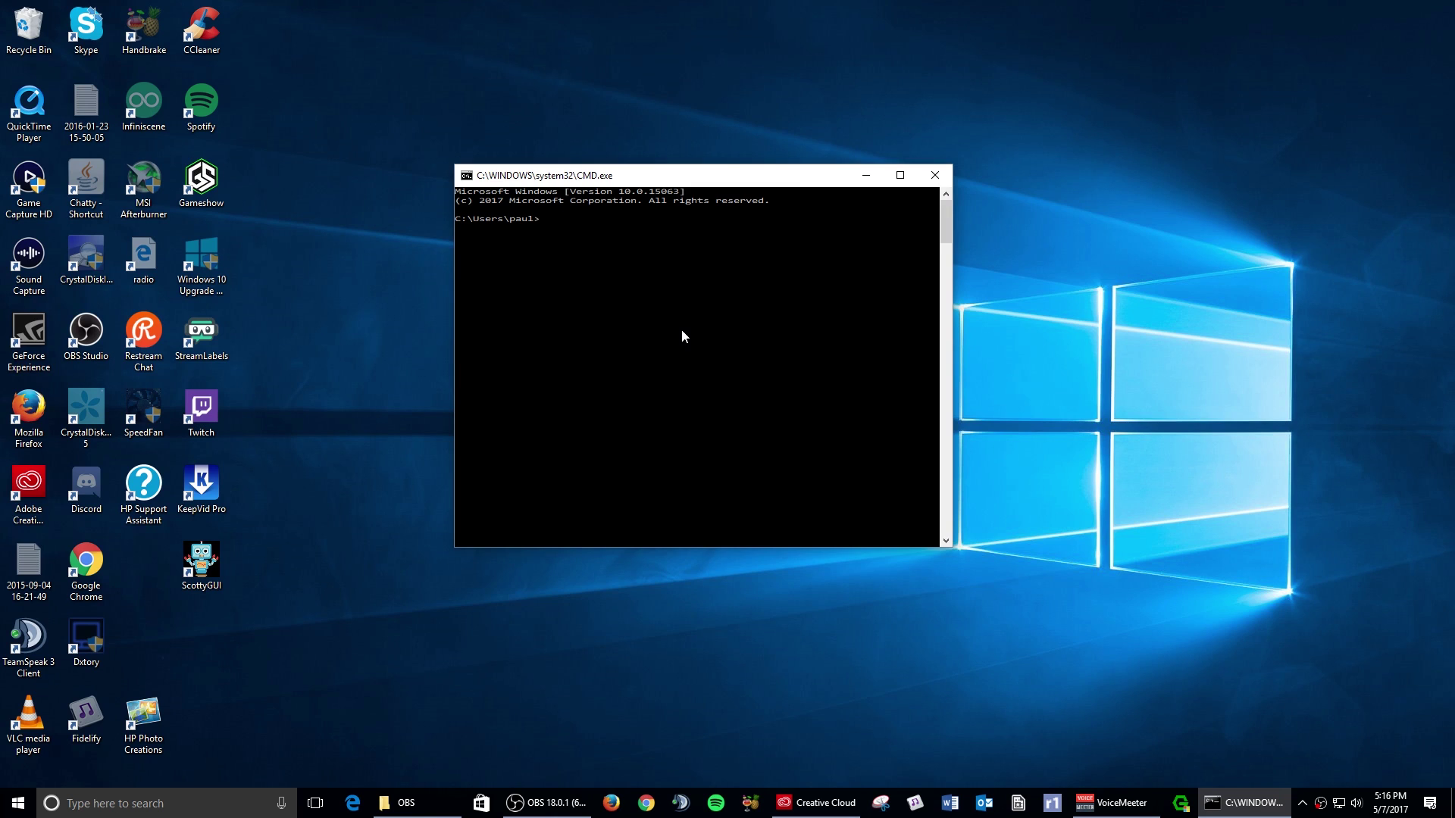
text(ipconfi)
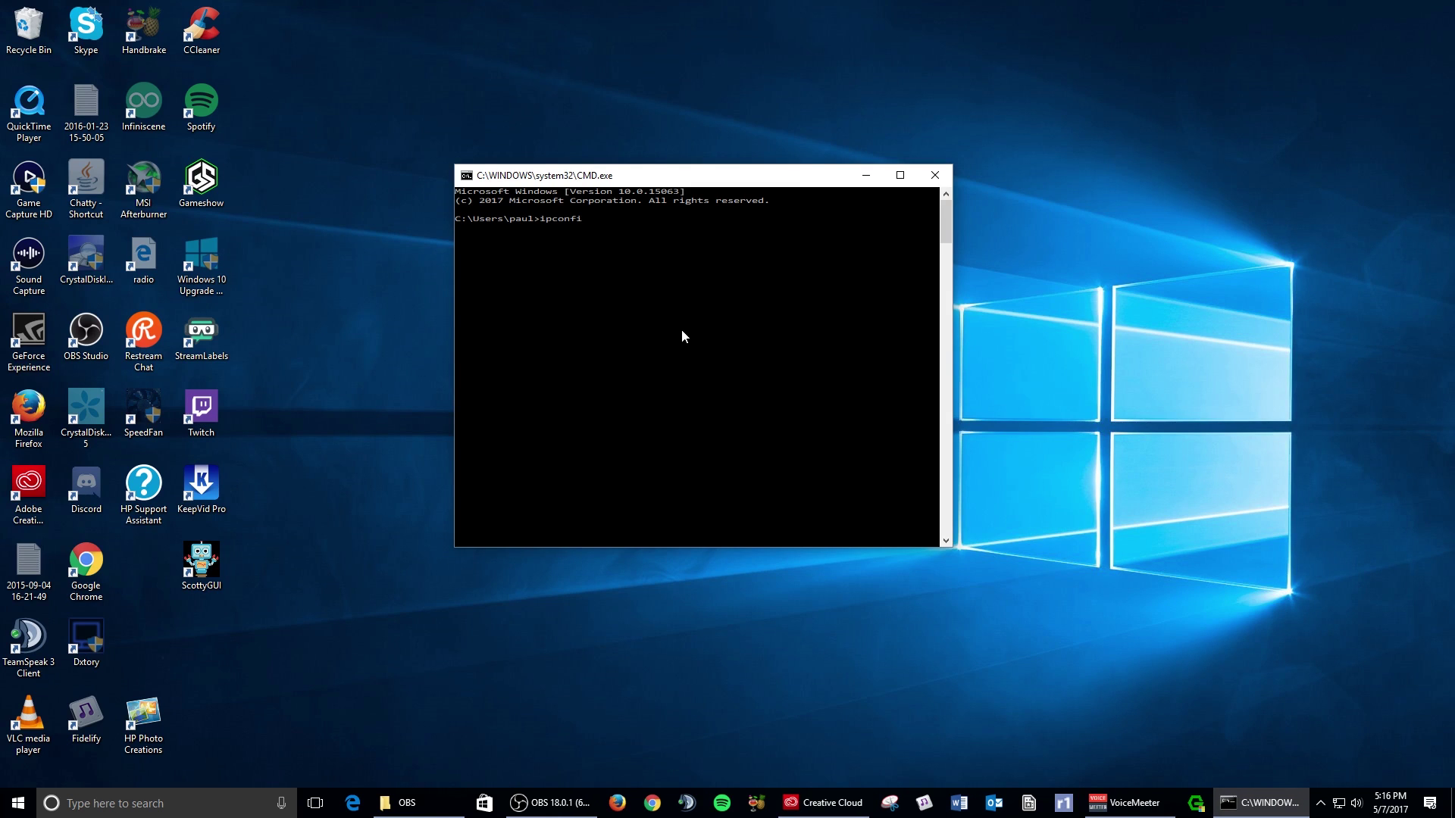
text(g /all)
- Run ipconfig /all and enlarge the window to show IPv4 192.168.0.111 and gateway 192.168.0.1
key(Return)
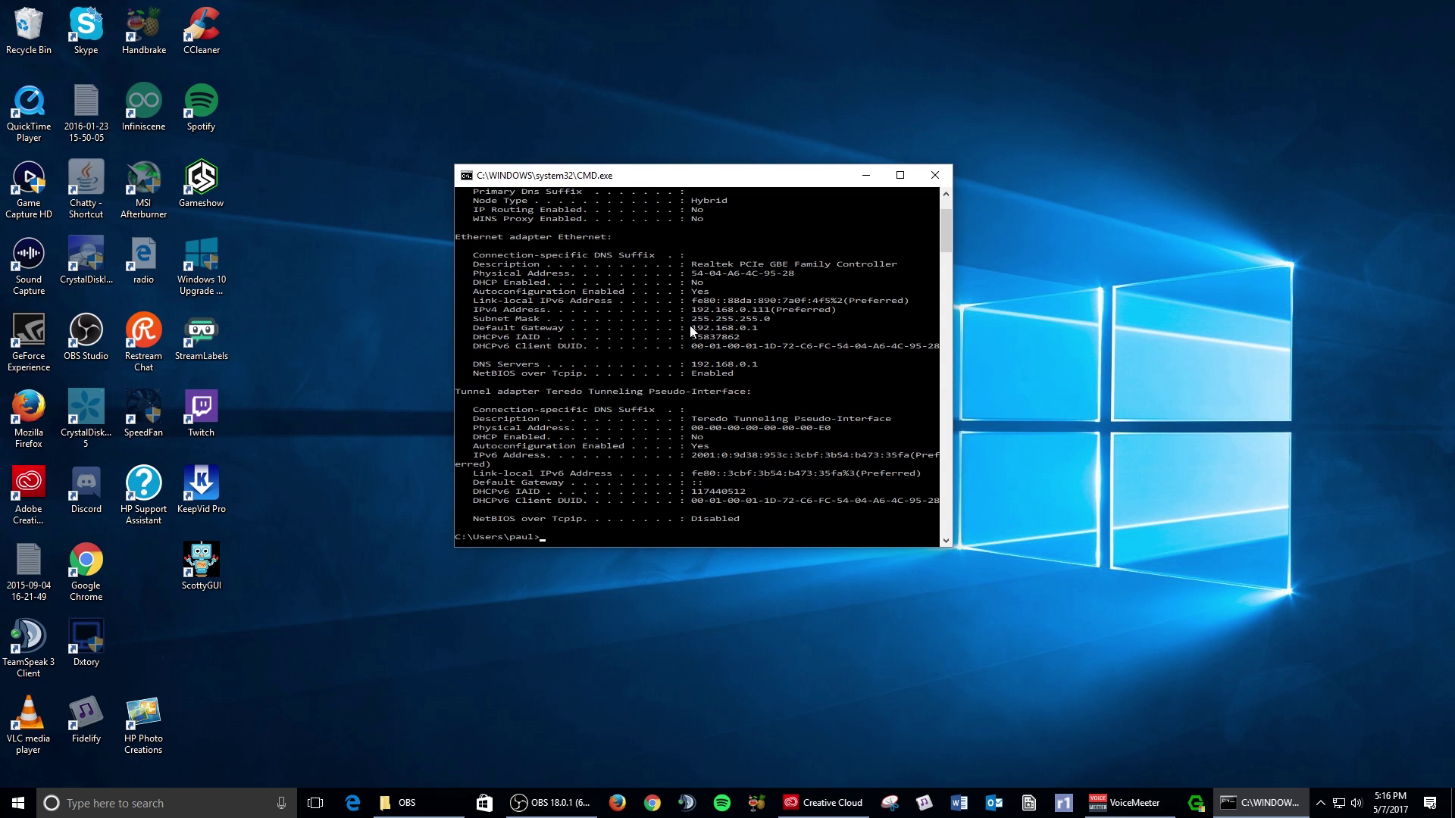
scroll(812, 288, up, 2)
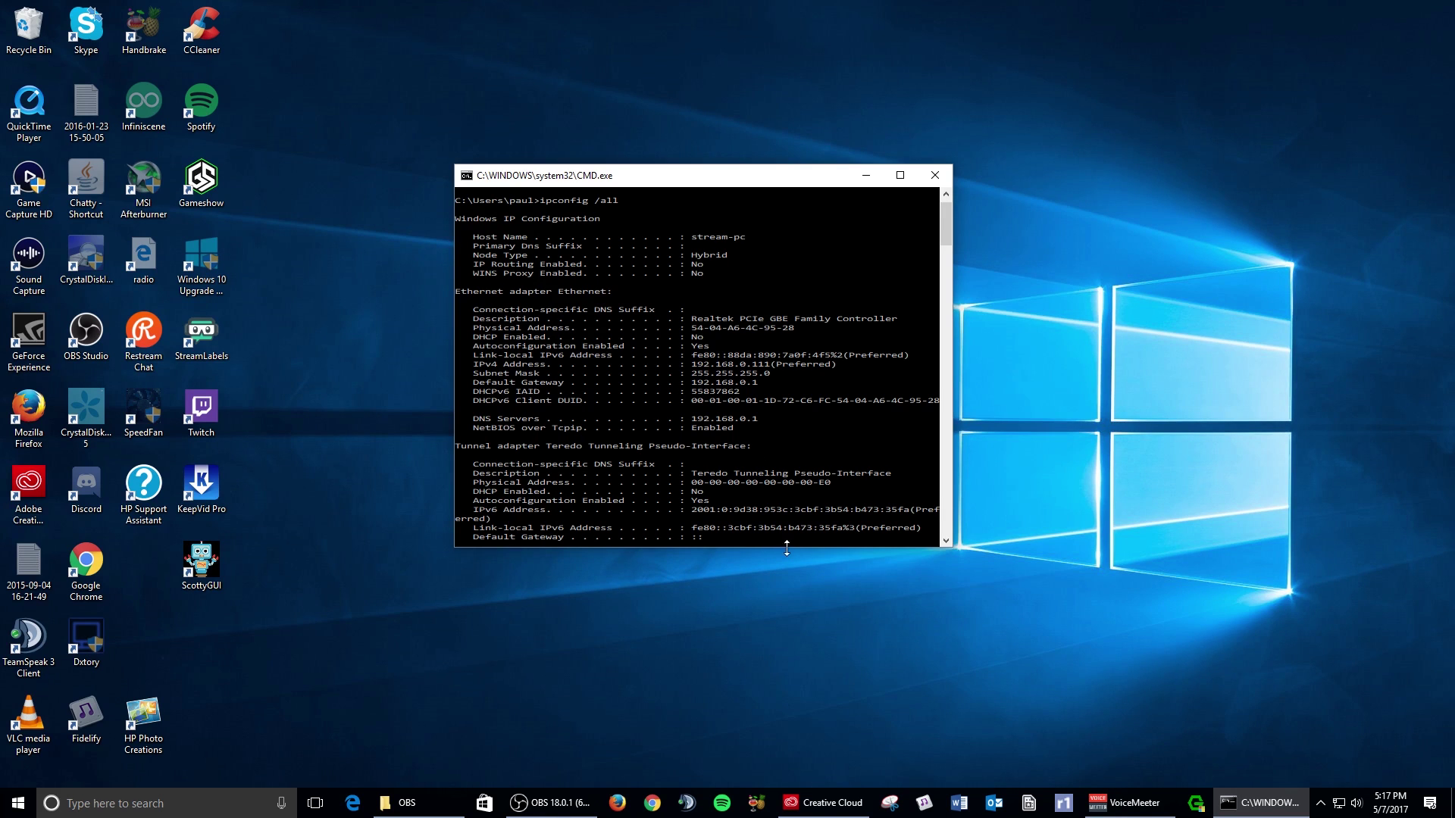
drag(789, 549, 766, 644)
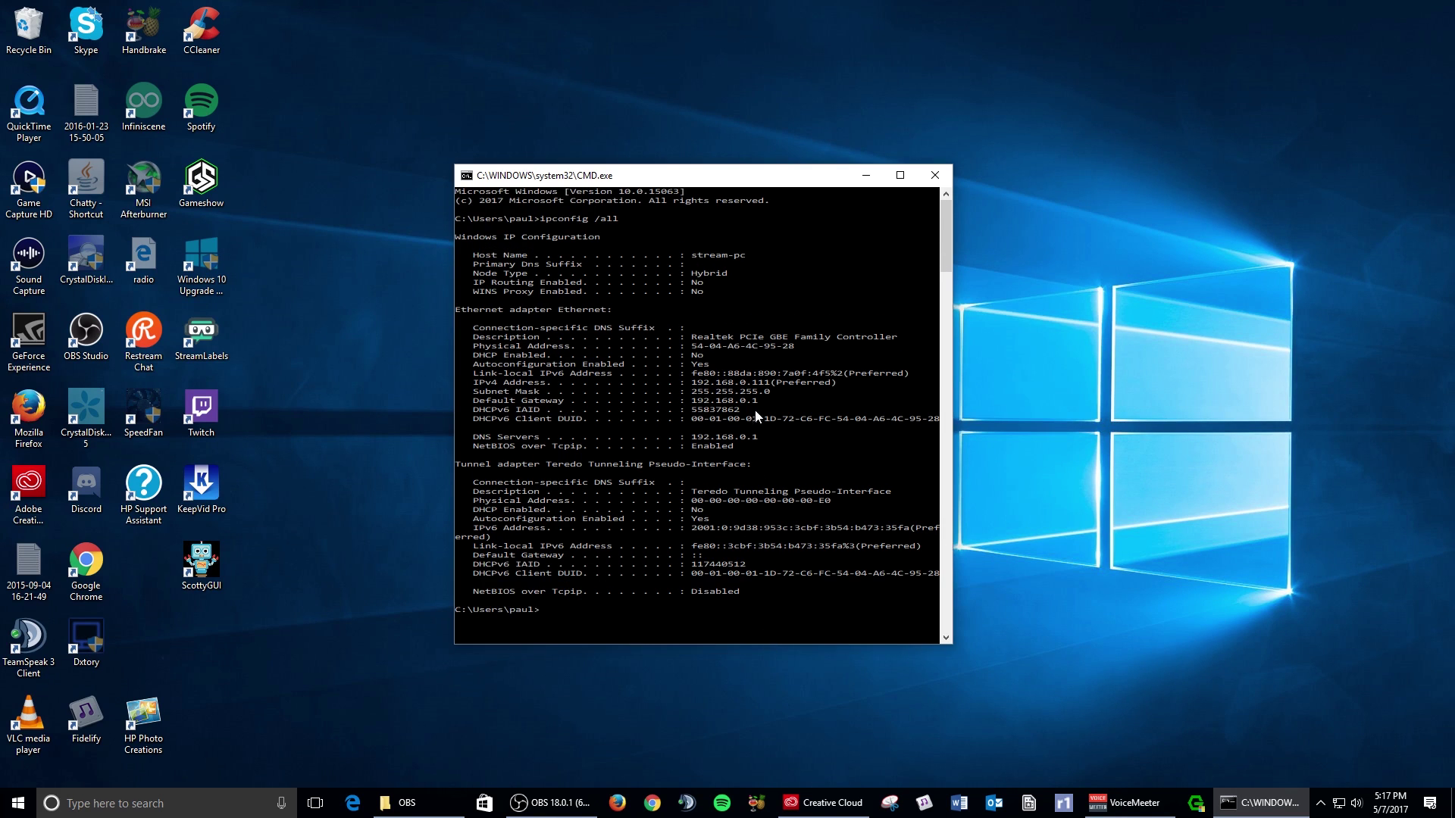
drag(775, 185, 758, 153)
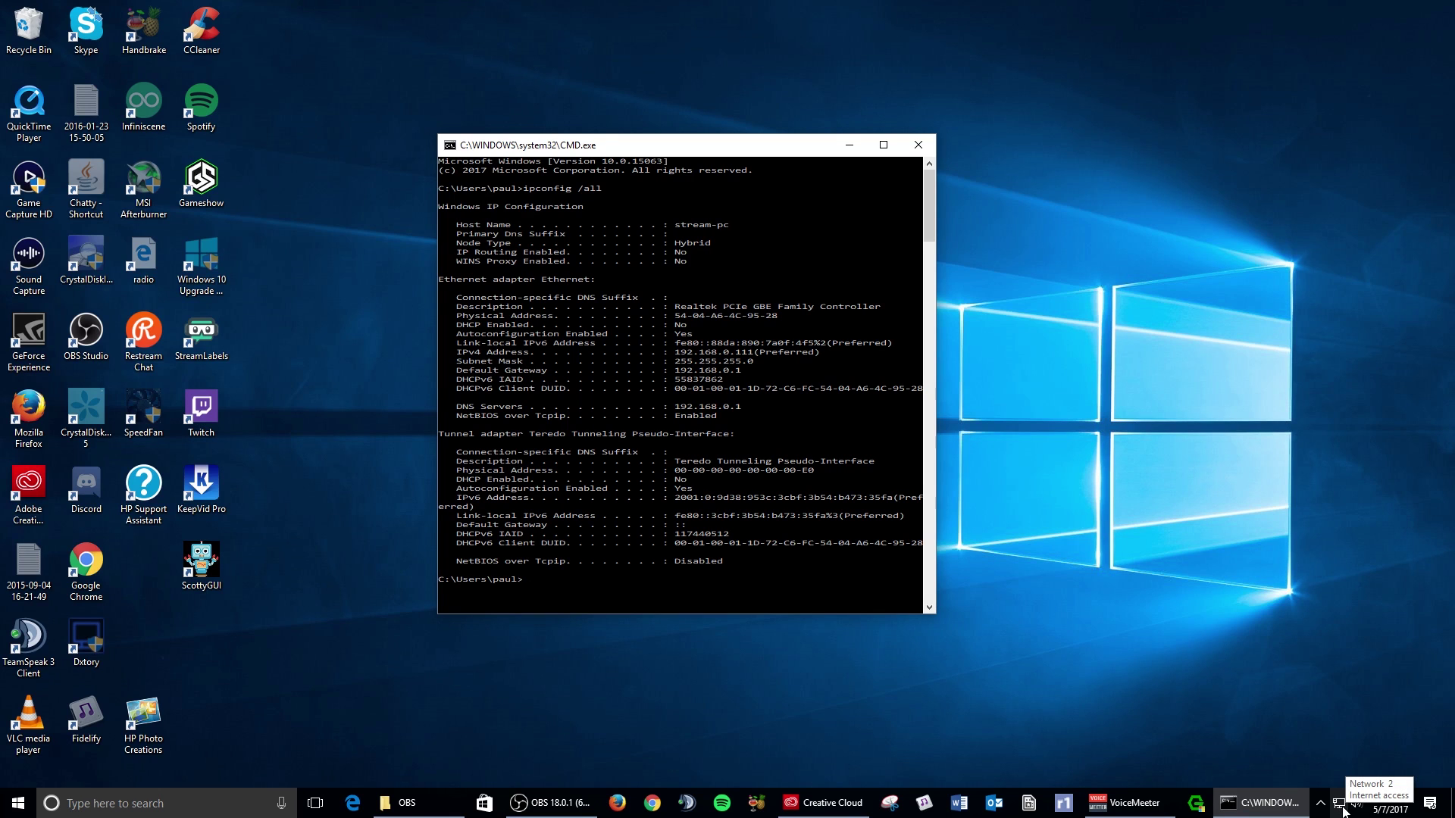
- From the network tray icon, open the Ethernet connection's Properties in Network and Sharing Center
right_click(1339, 803)
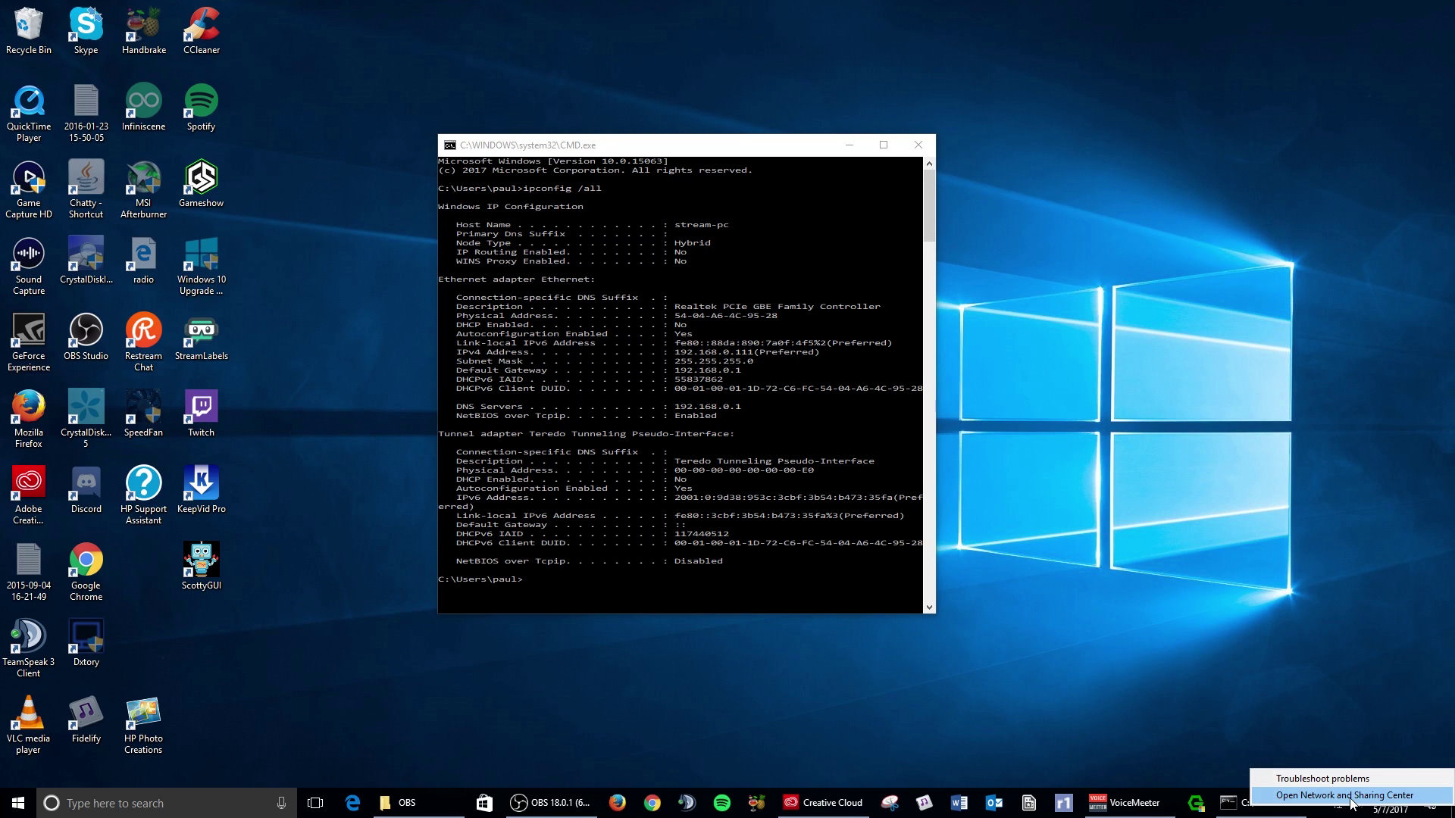
key(Escape)
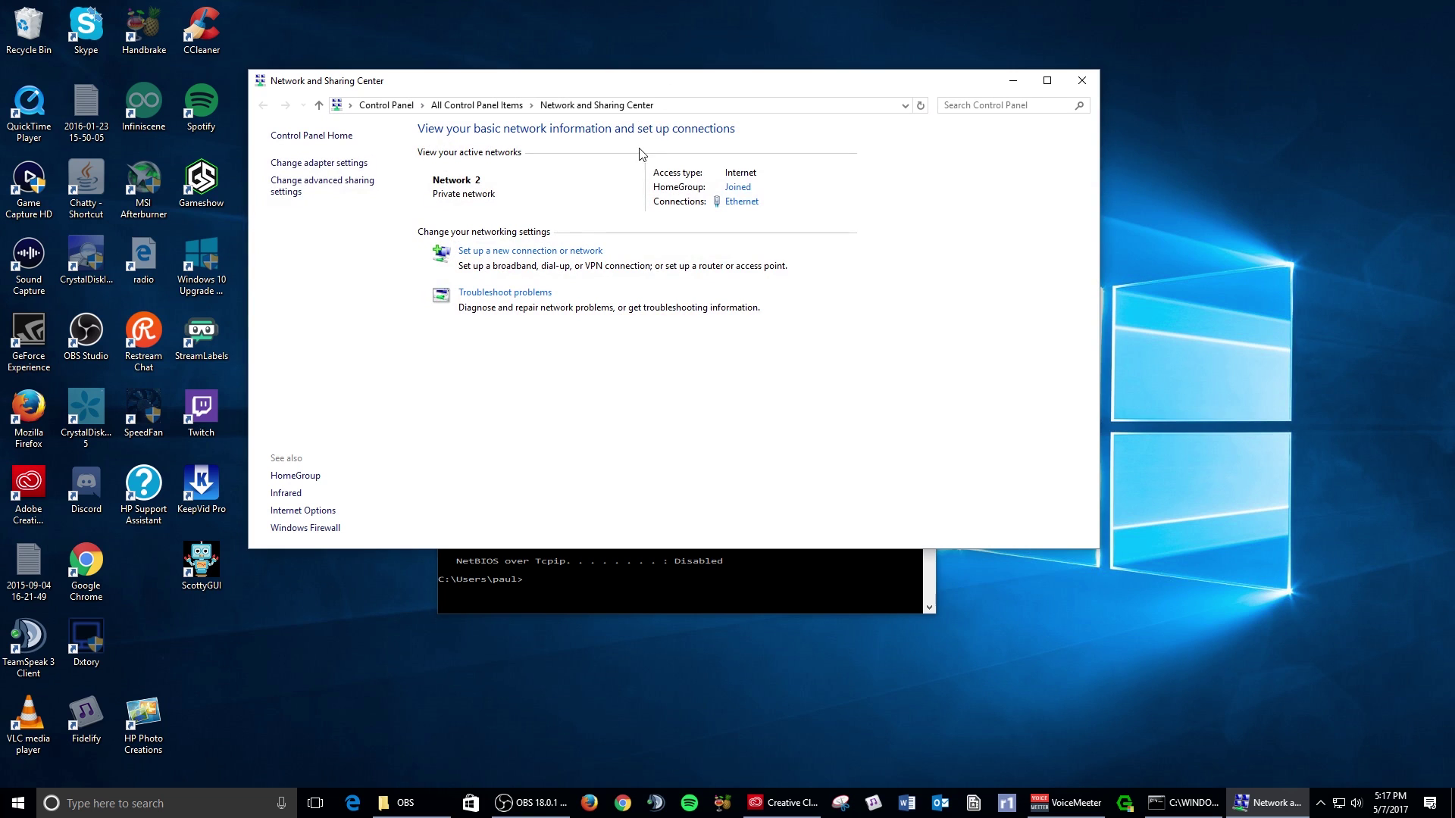
click(737, 203)
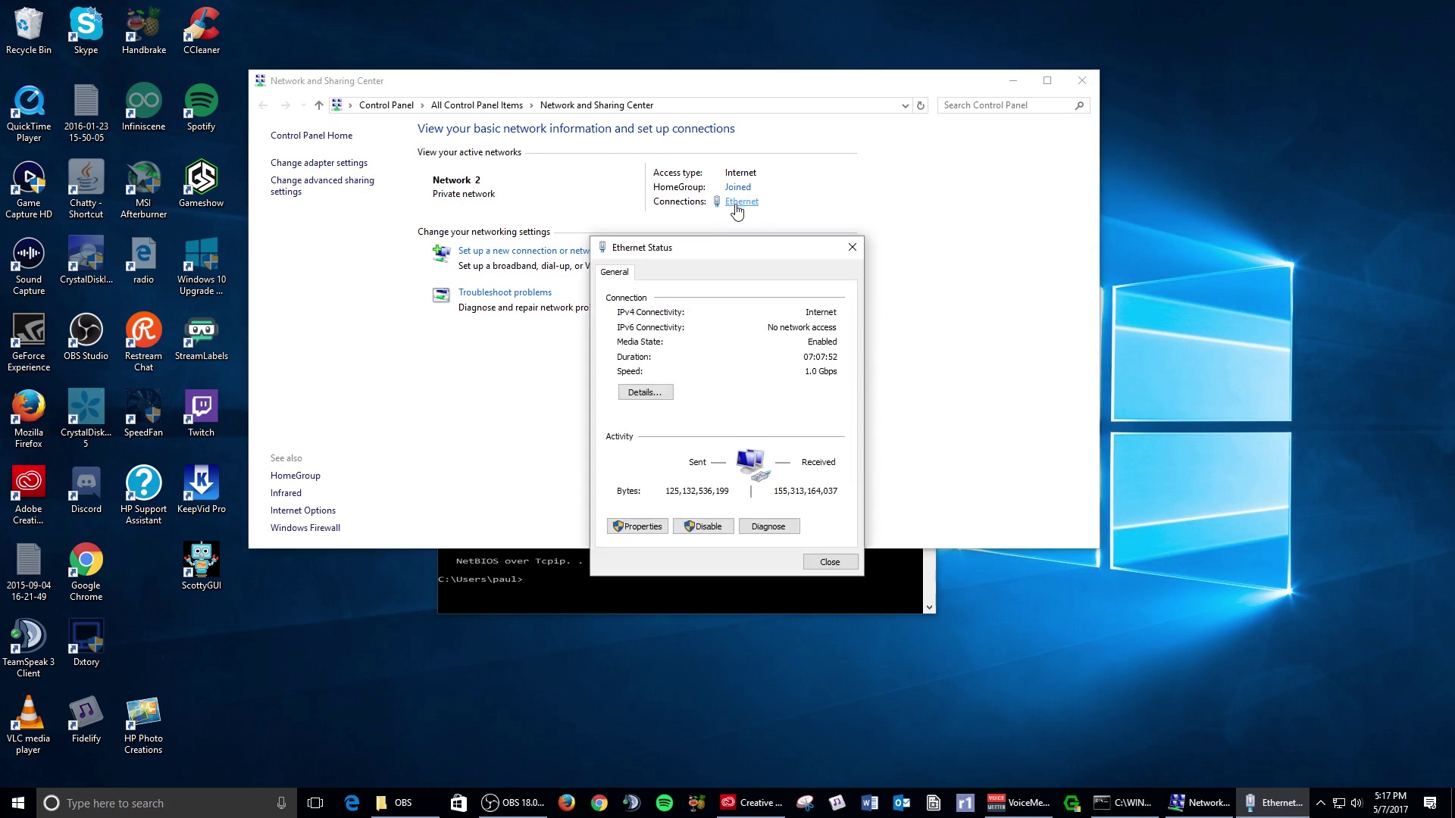
click(638, 528)
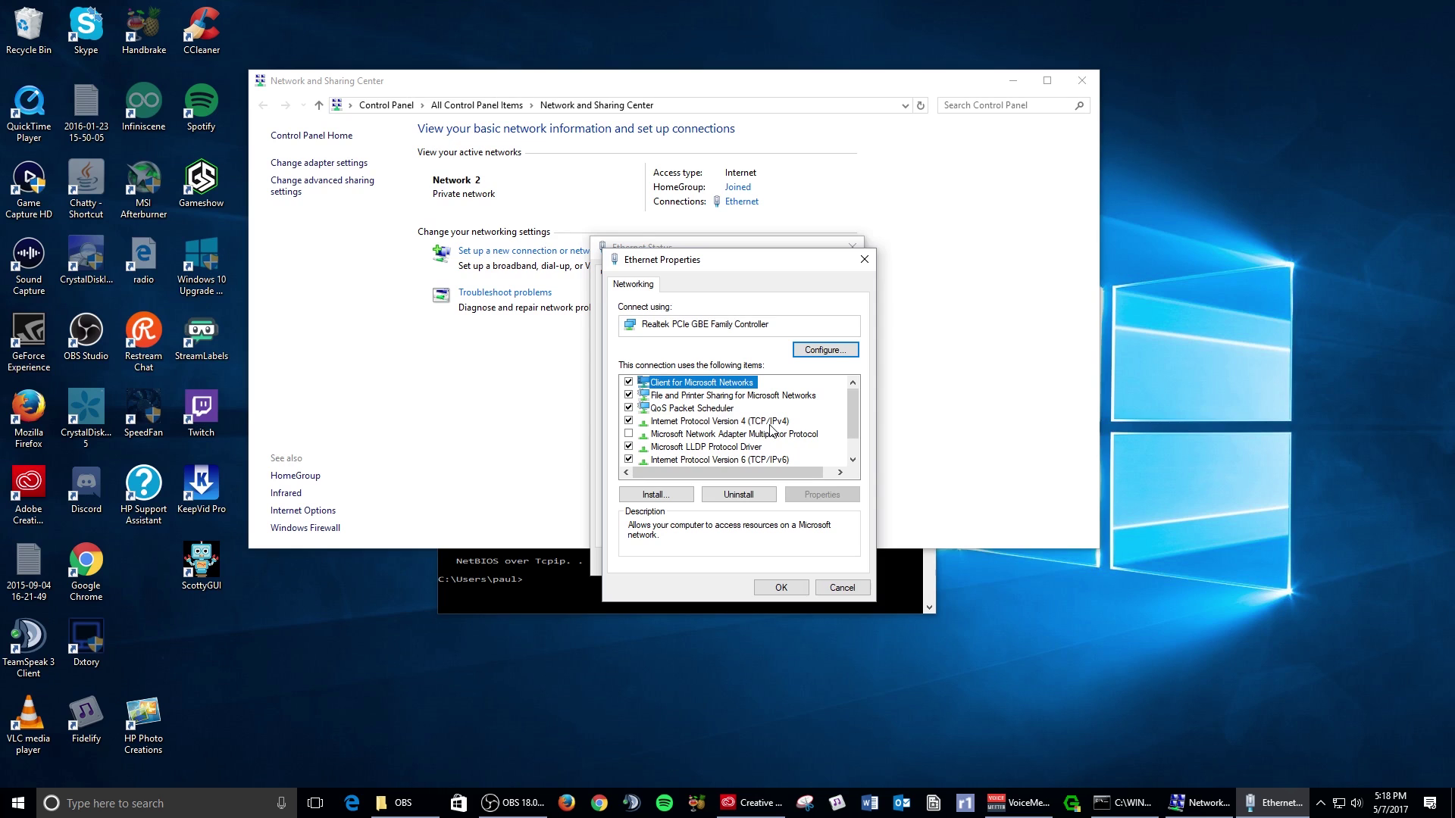
click(732, 423)
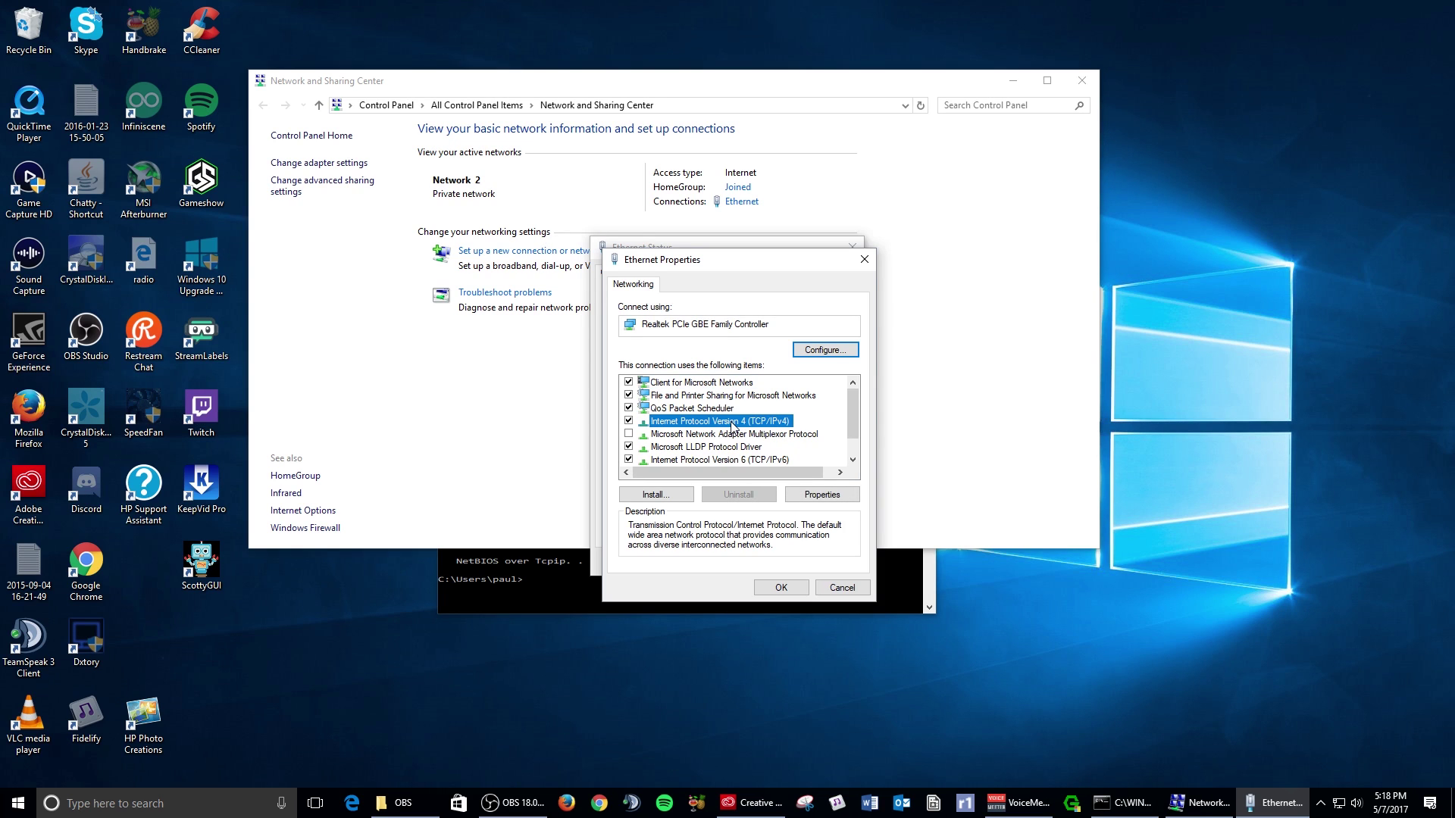
double_click(733, 423)
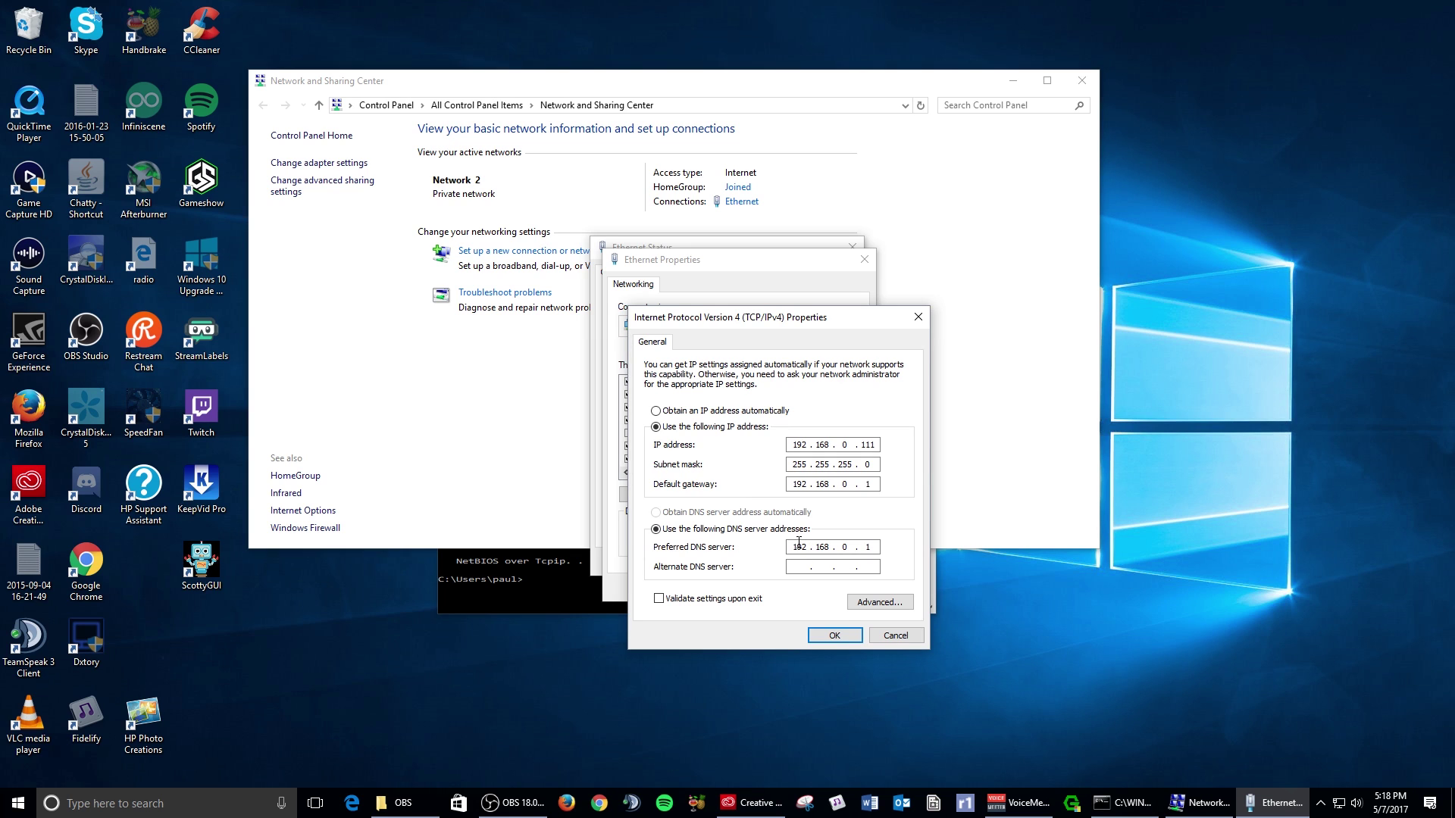
click(834, 637)
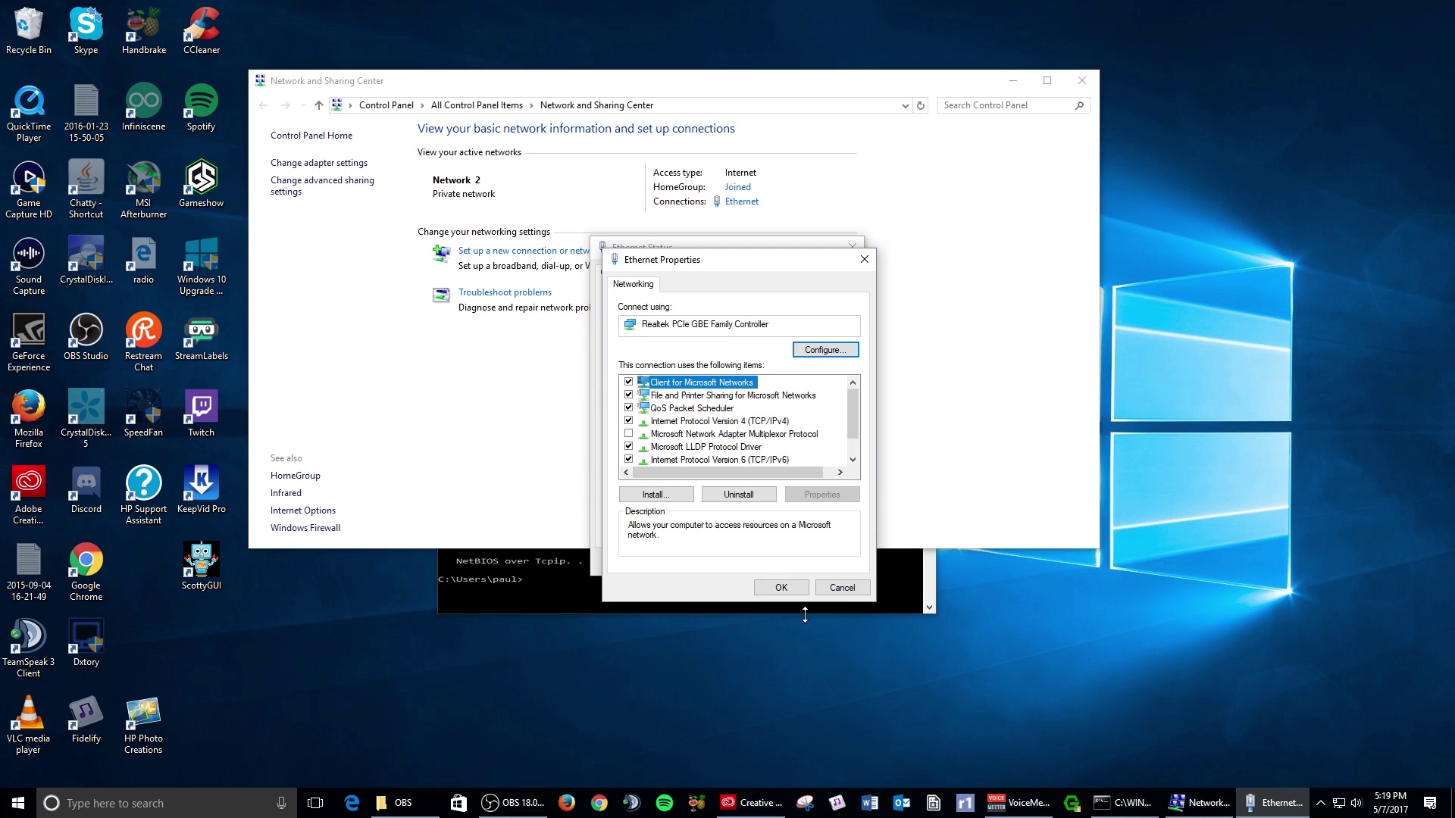
- Accept Ethernet Properties with OK and close the Ethernet Status window
click(771, 588)
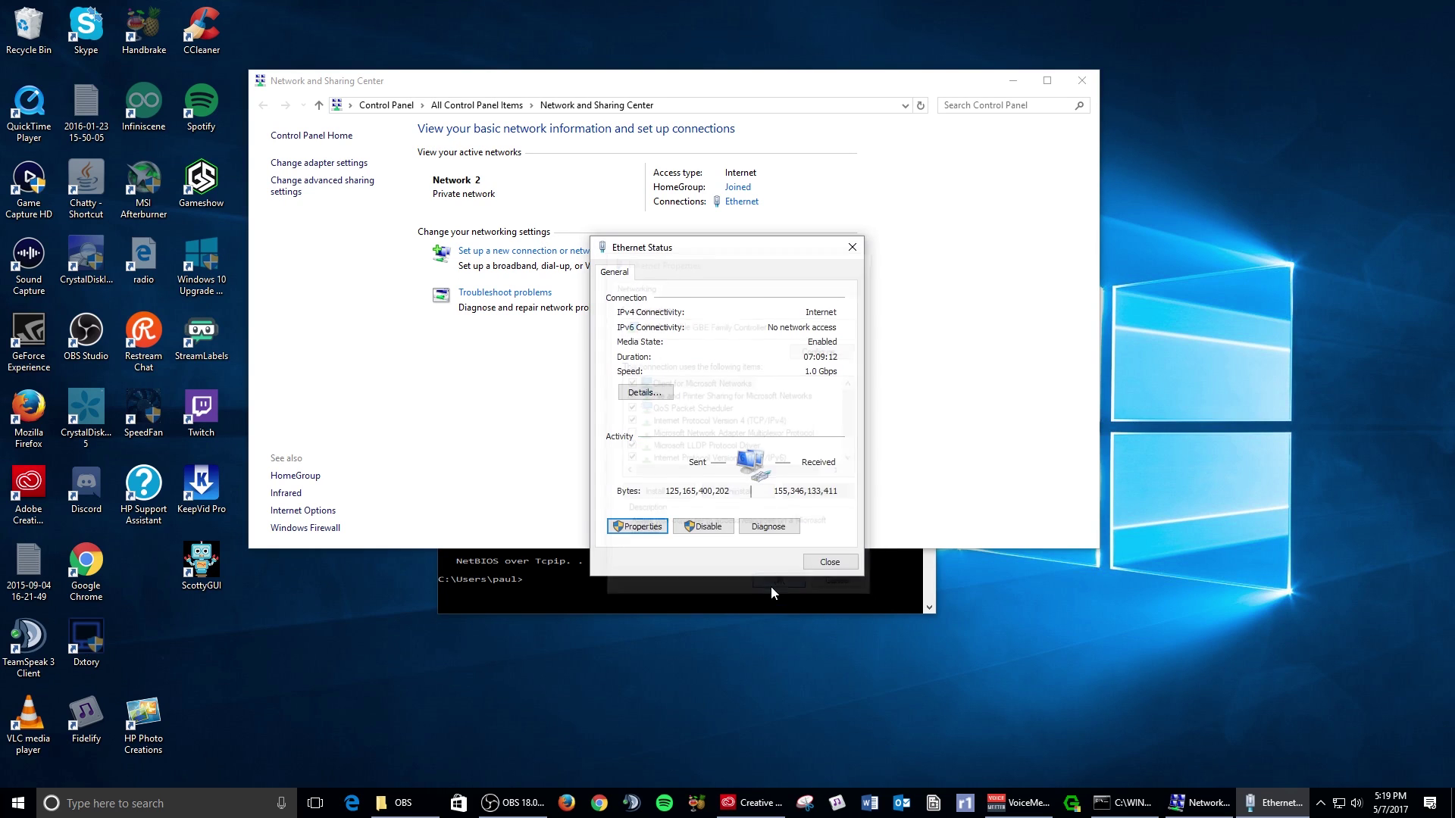
click(818, 565)
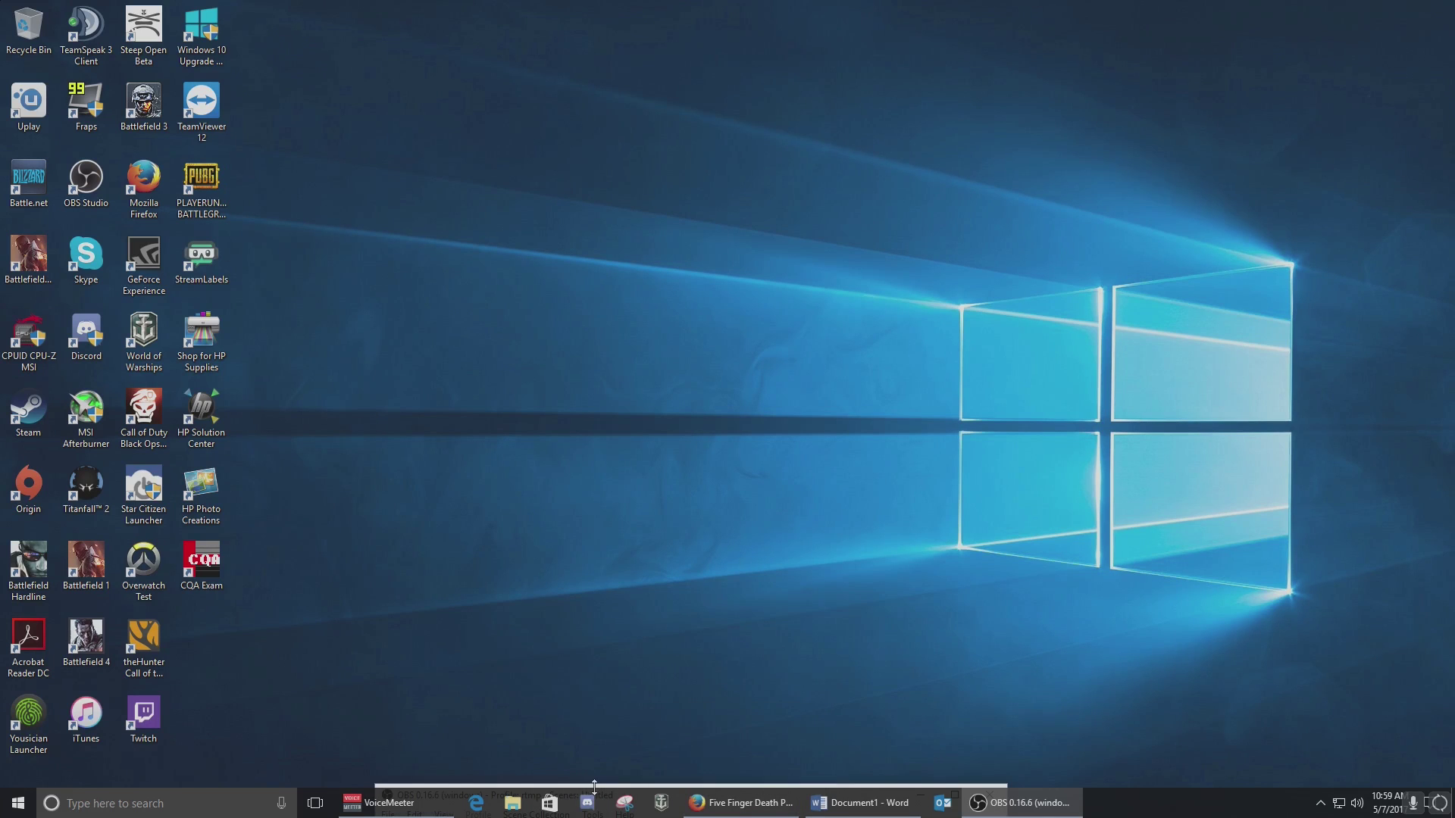
- Pull the OBS window out from behind the taskbar and position it at the top of the screen
drag(636, 785, 714, 84)
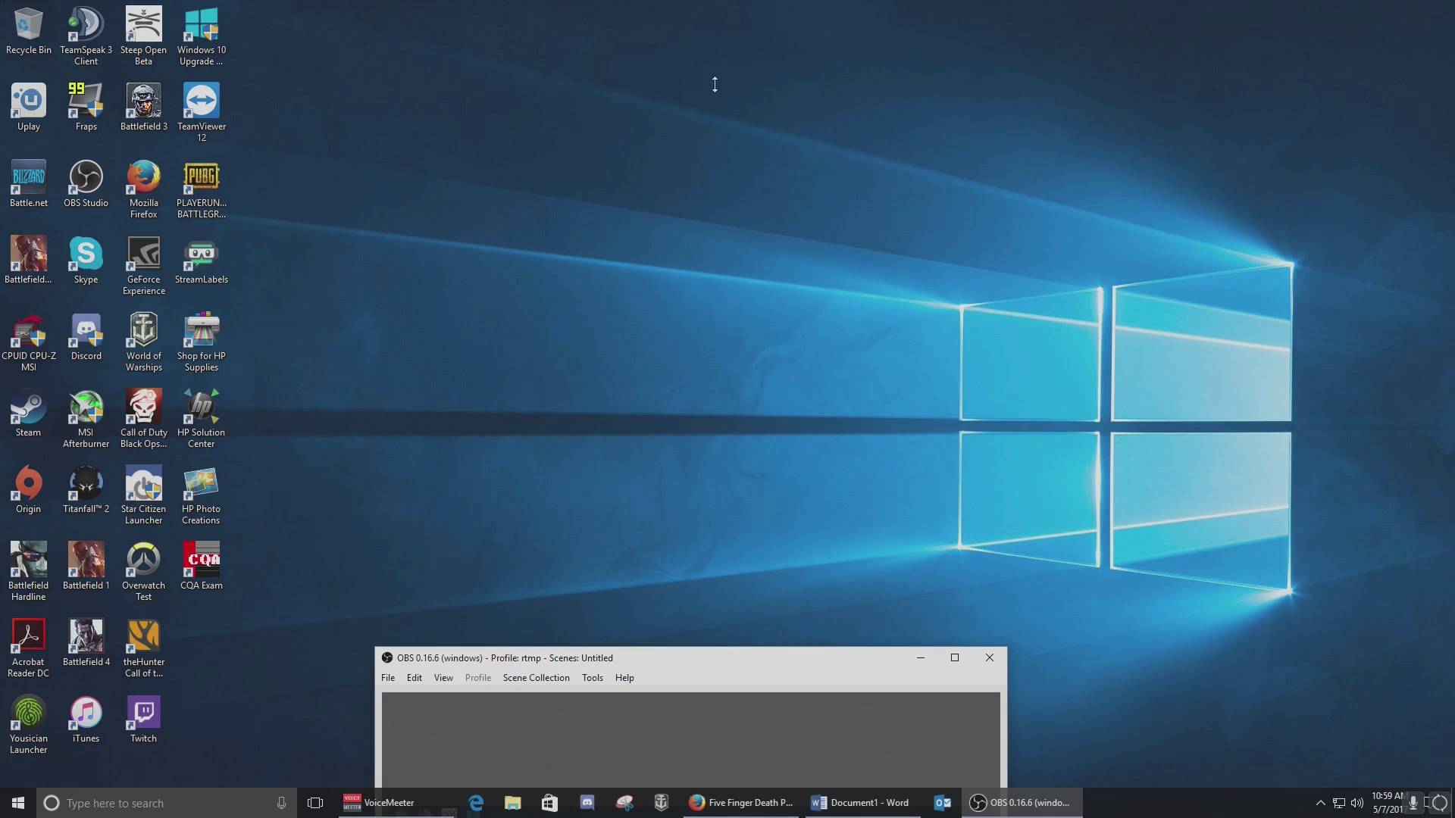
drag(779, 659, 788, 12)
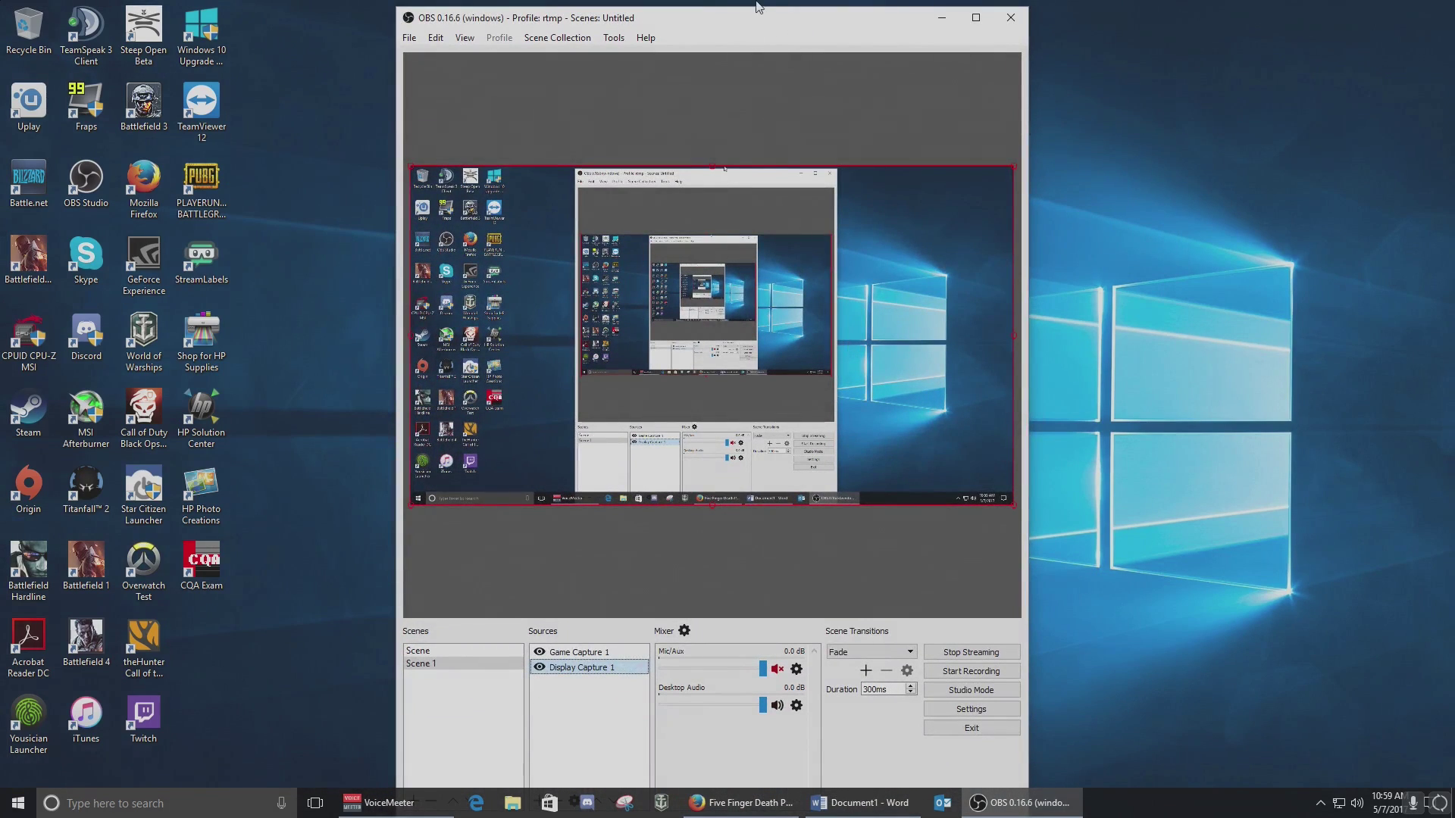
drag(758, 18, 781, 73)
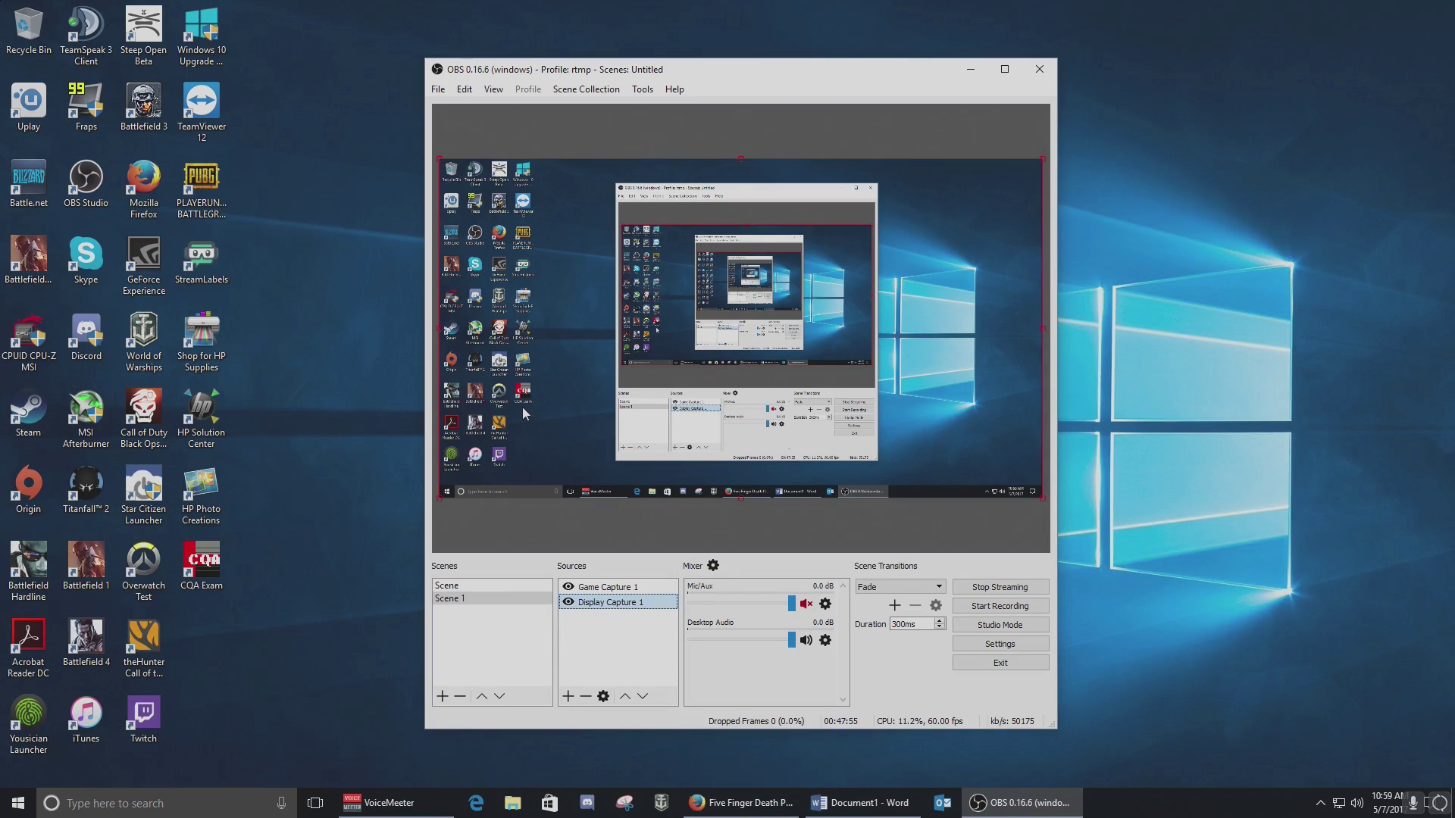
drag(763, 72, 689, 61)
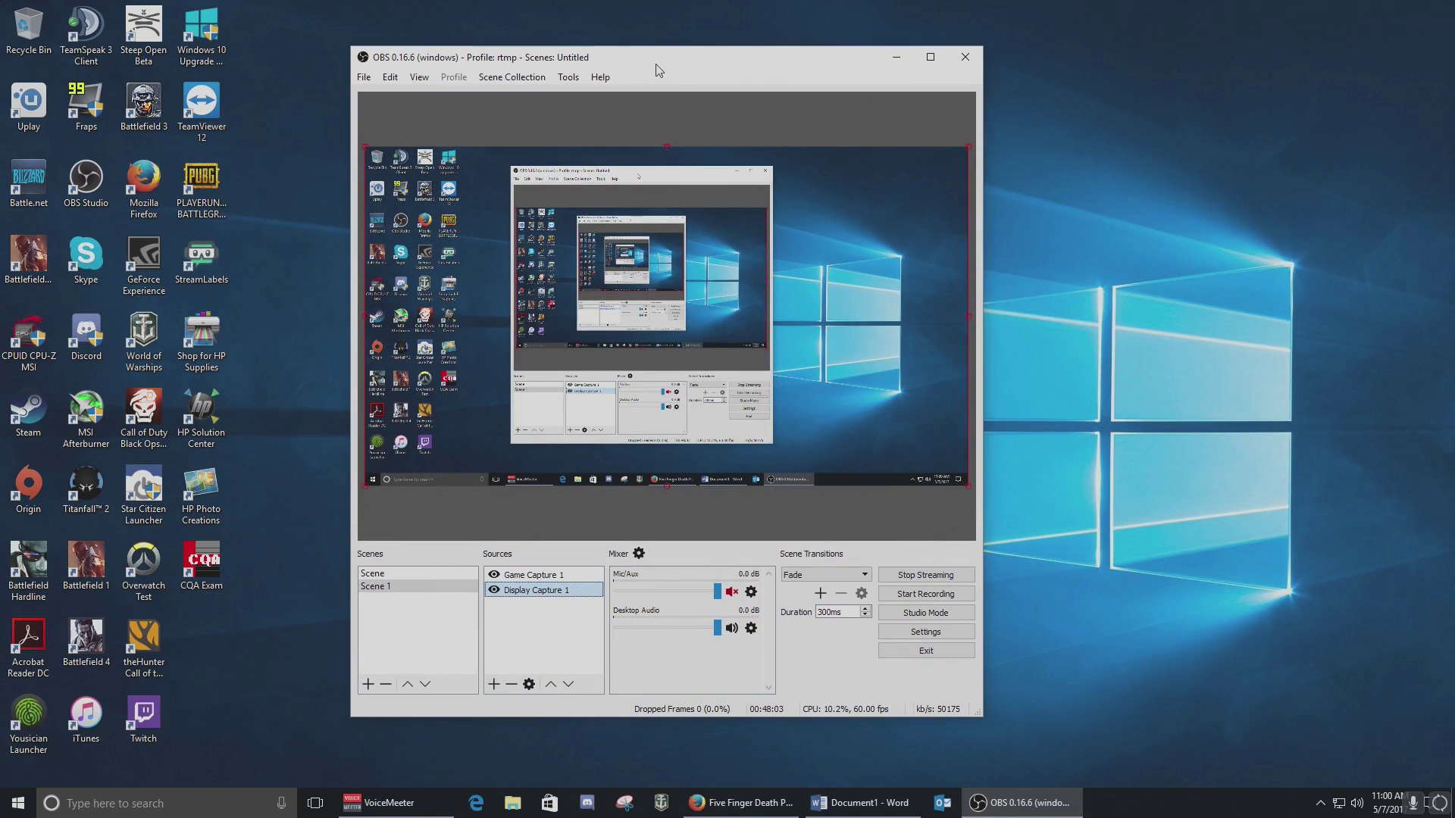
drag(670, 61, 675, 48)
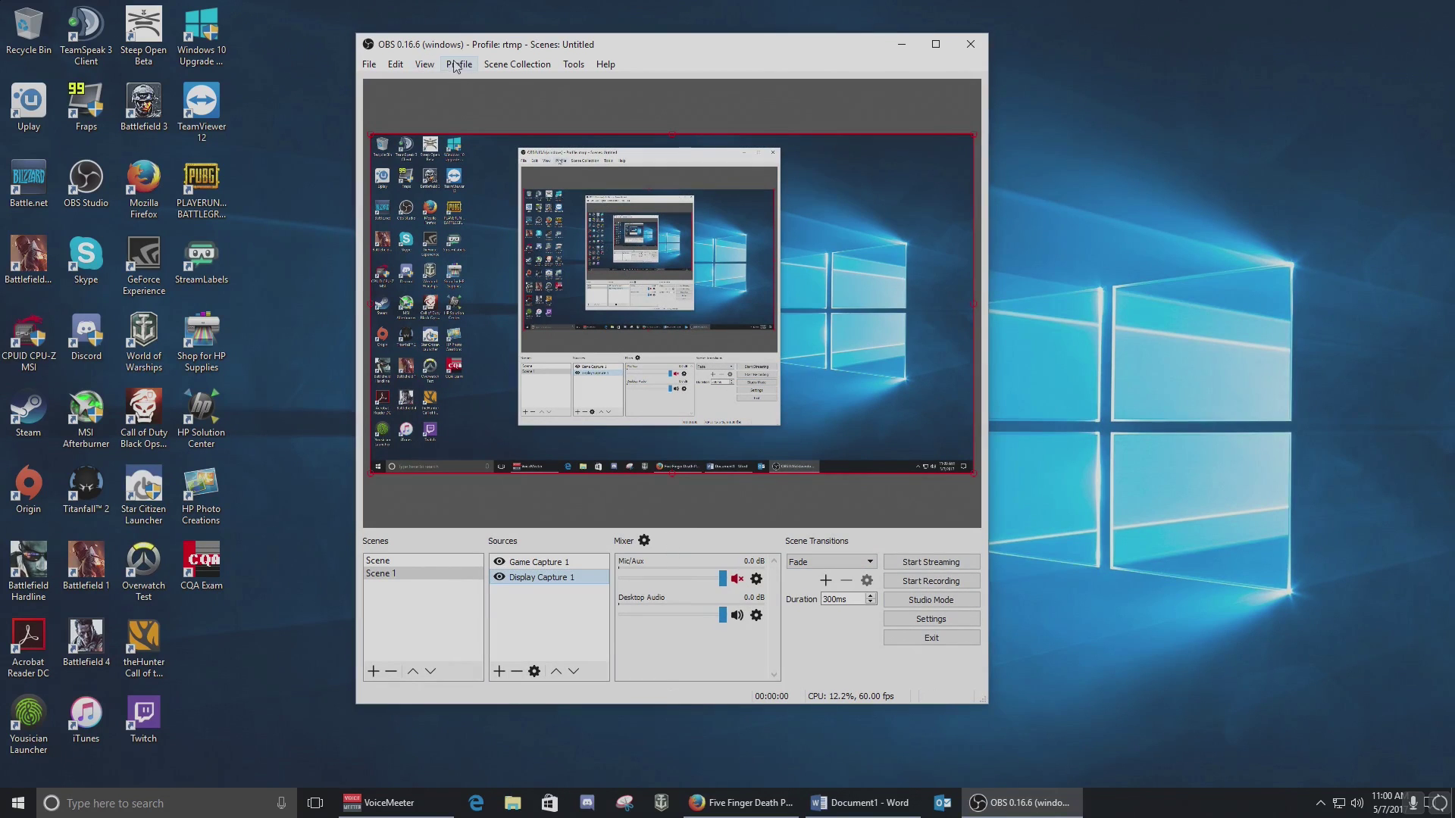
click(457, 66)
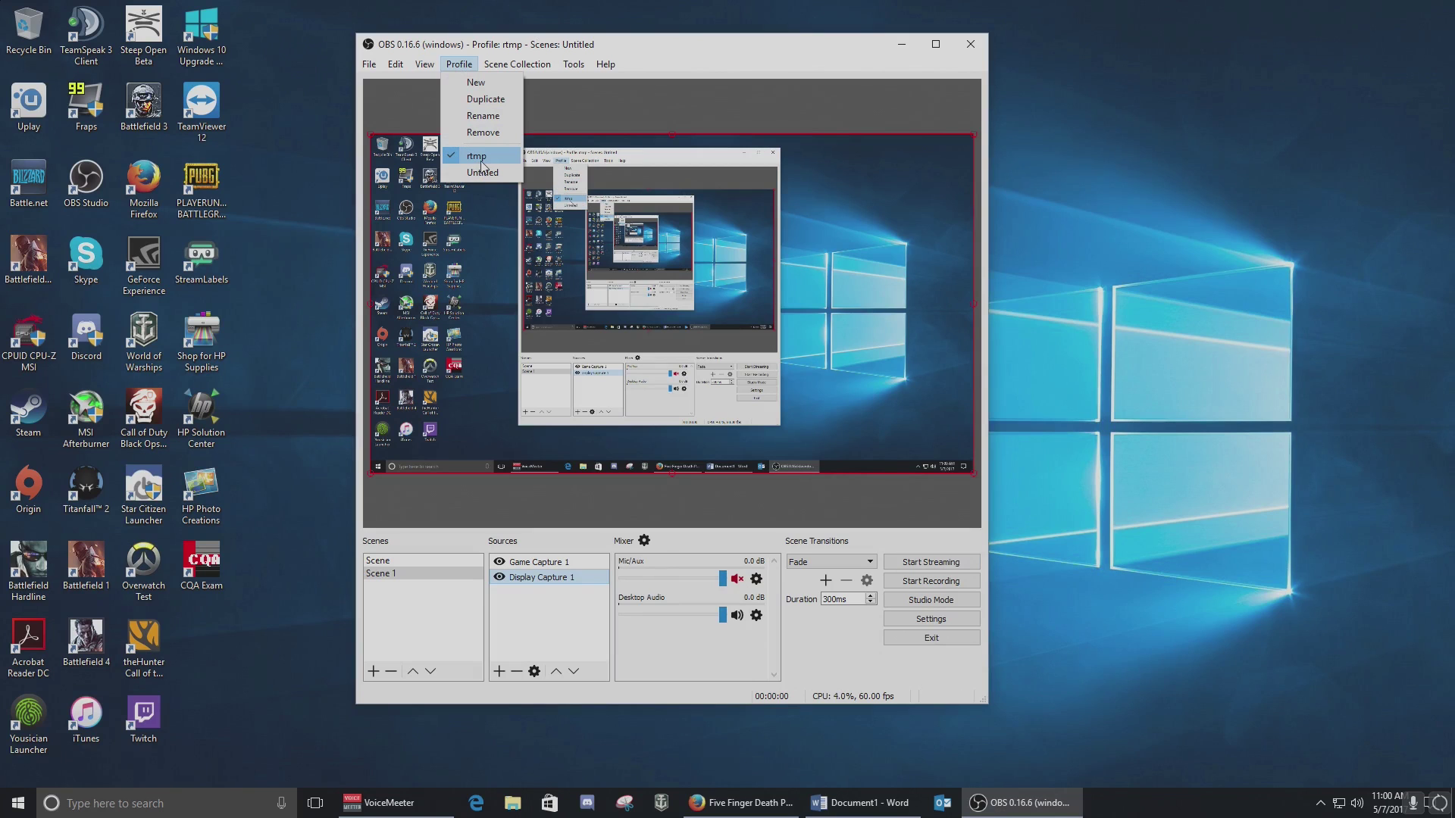
click(704, 58)
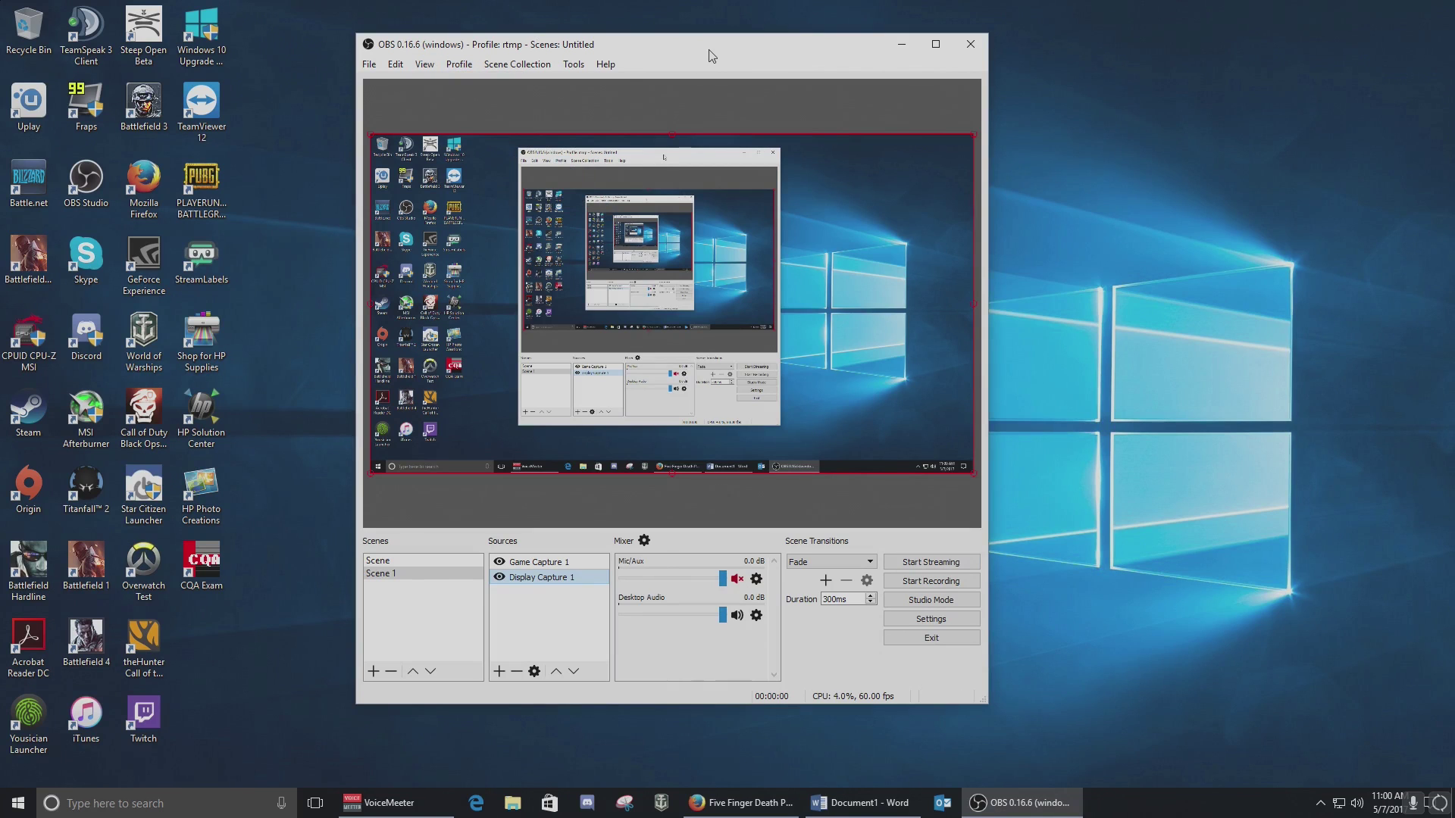
drag(717, 55, 729, 50)
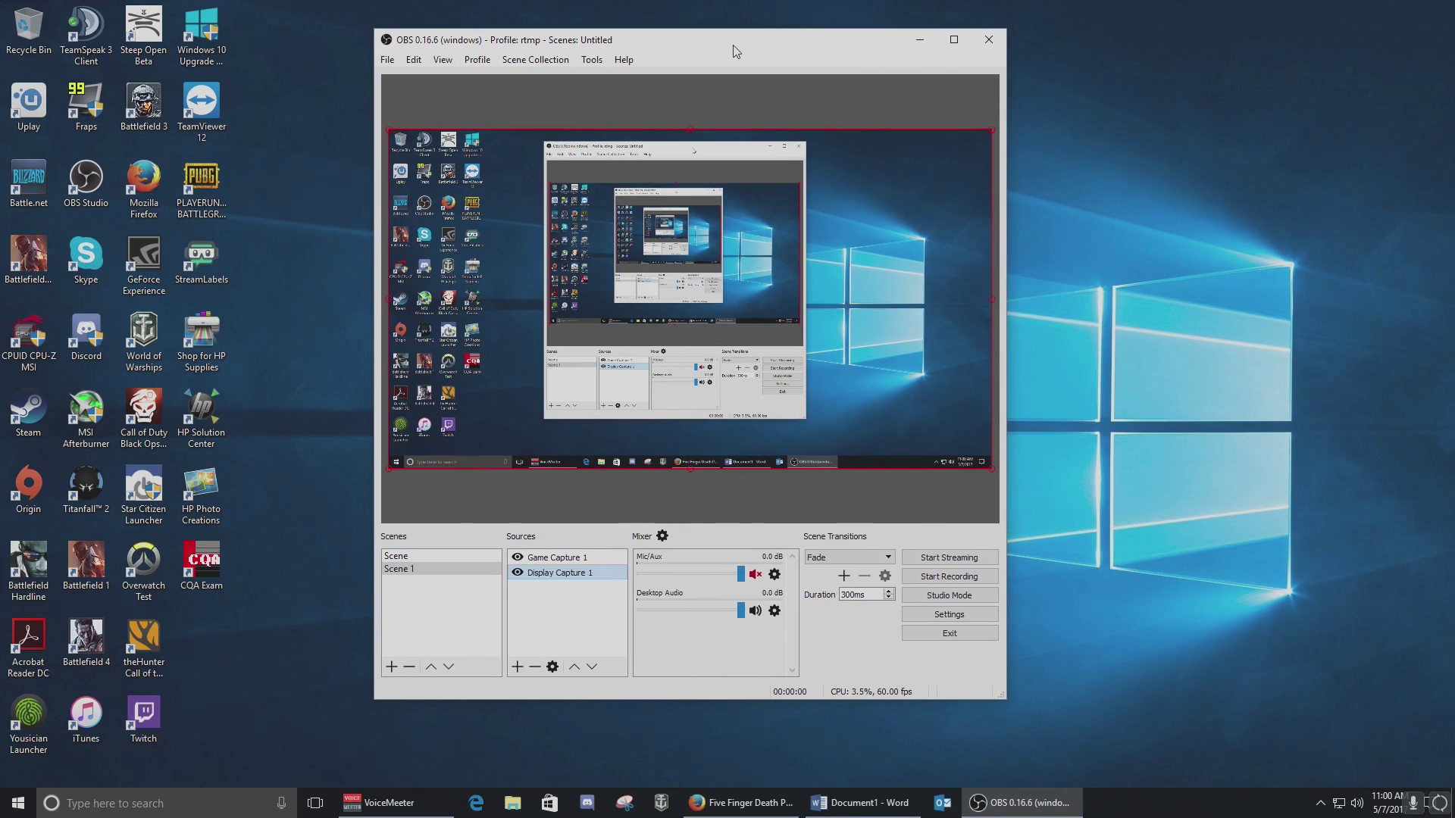
drag(720, 47, 734, 52)
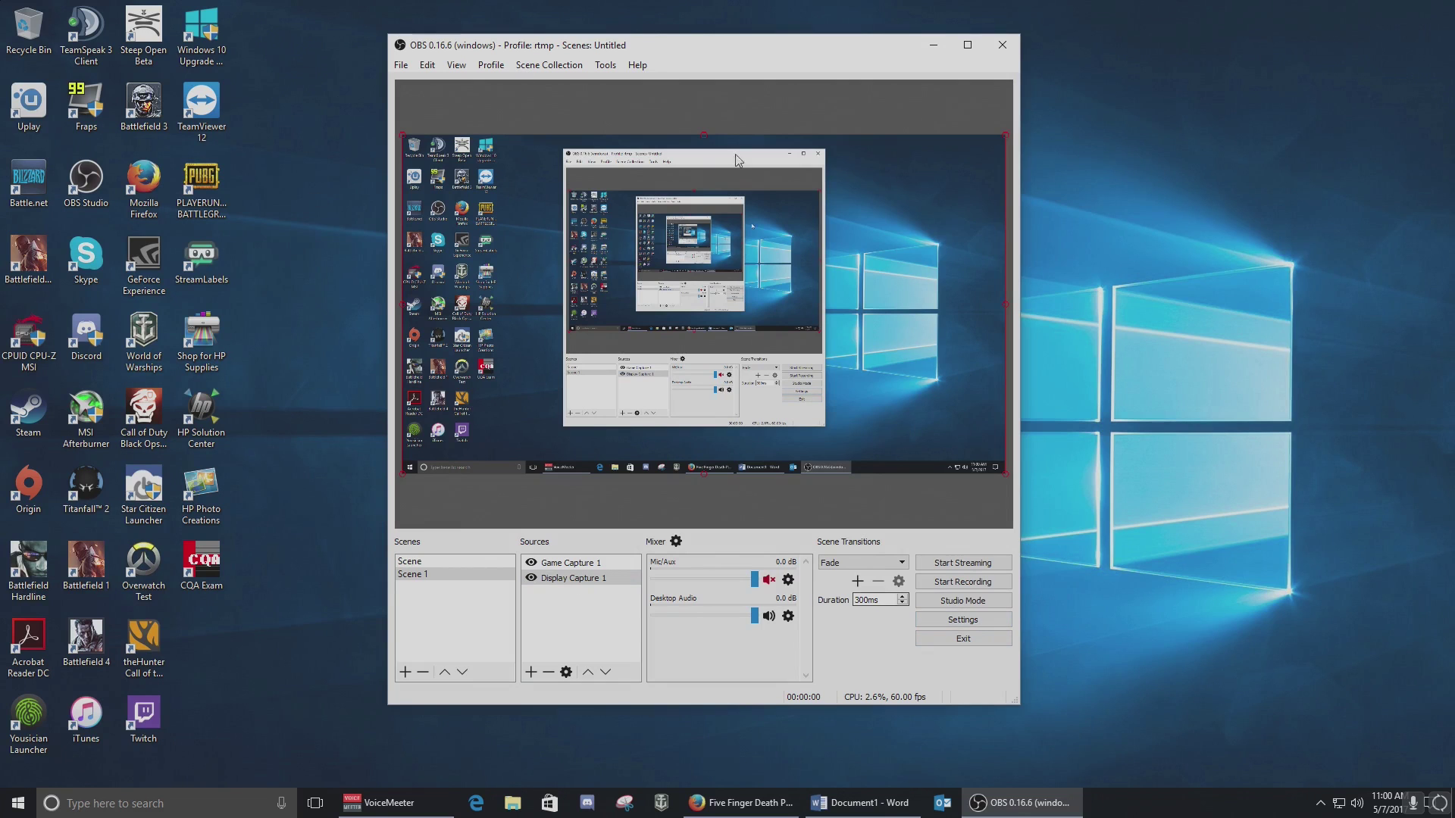
click(960, 623)
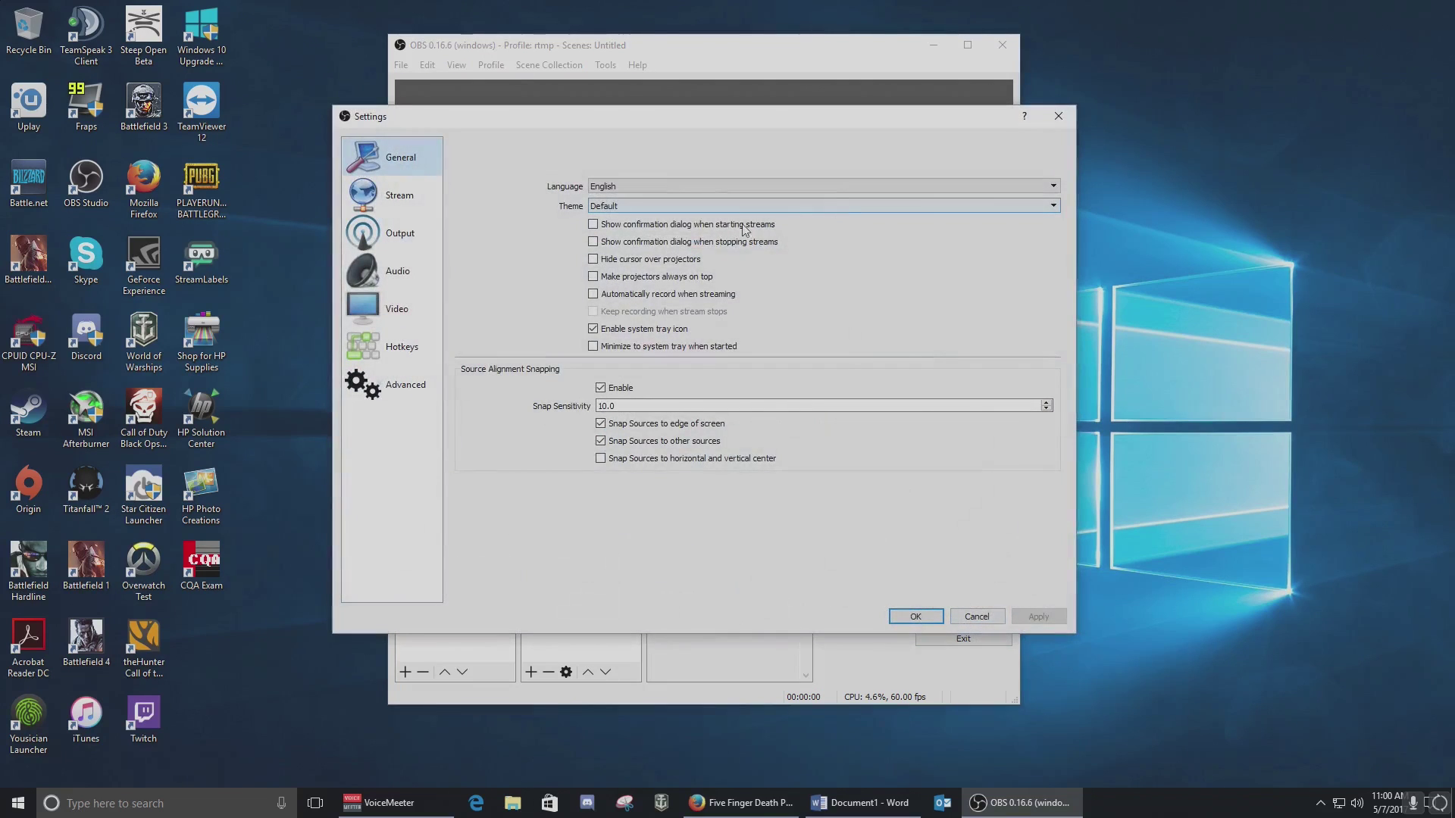
click(405, 196)
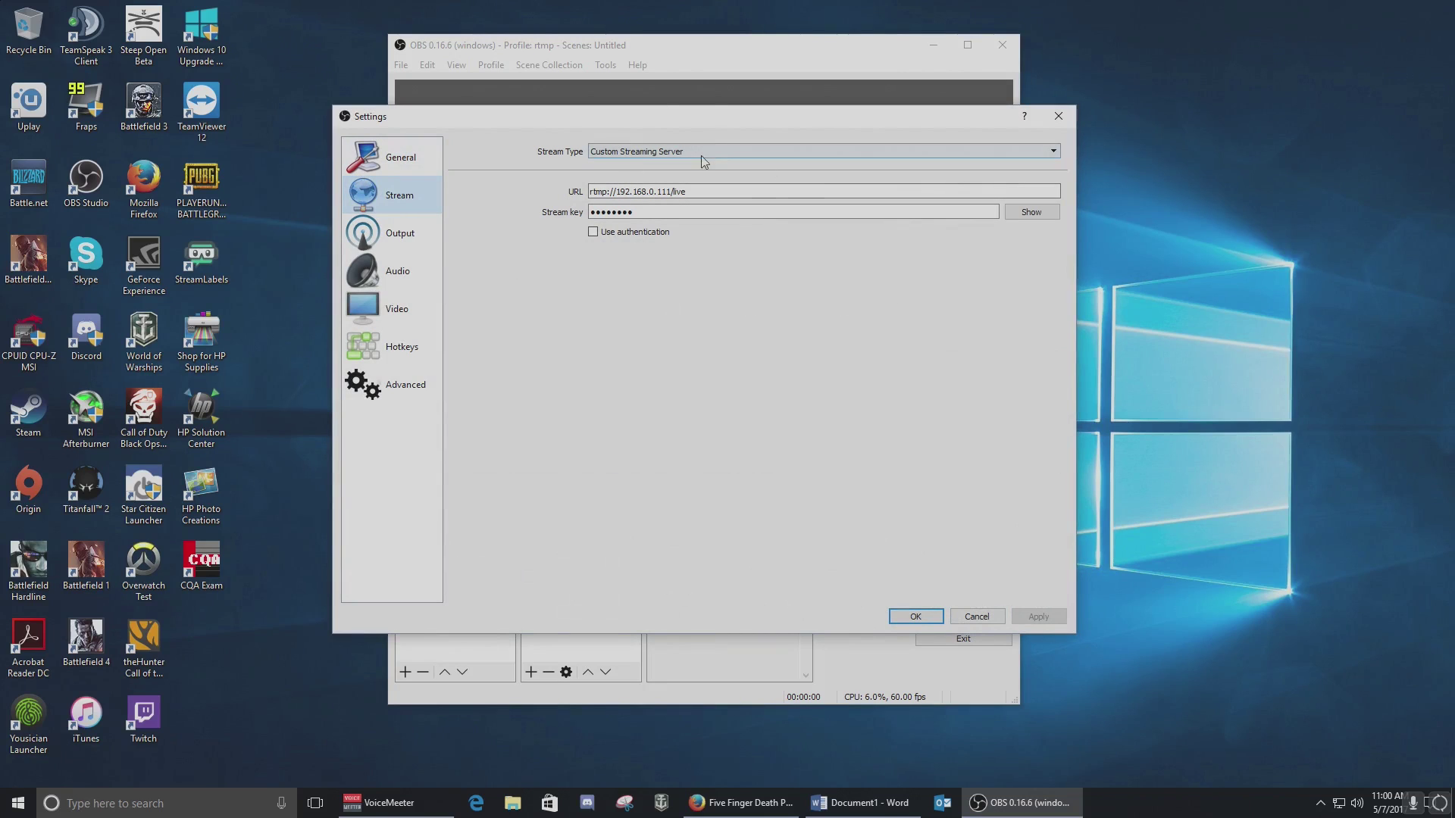
click(812, 144)
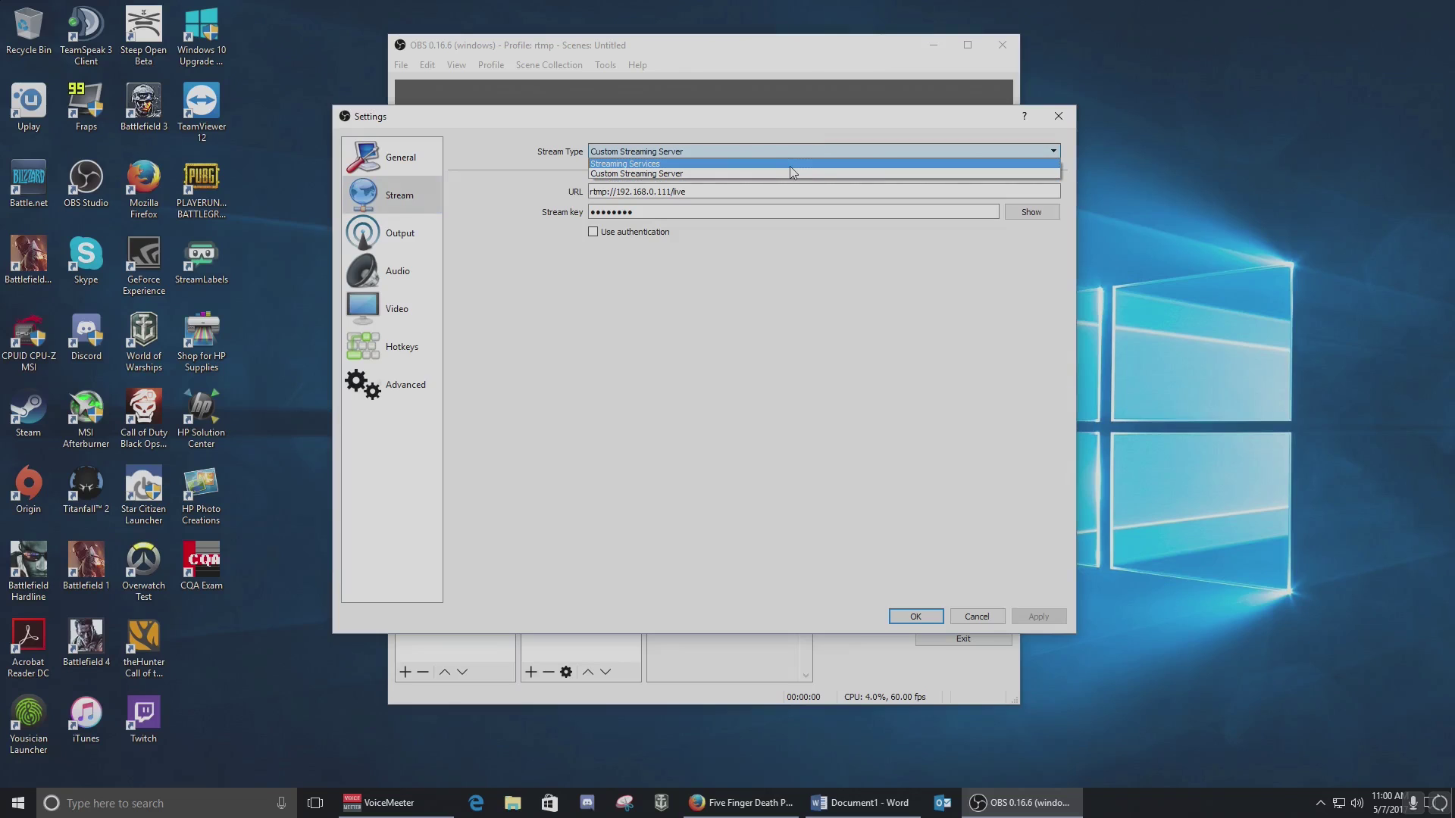
click(819, 151)
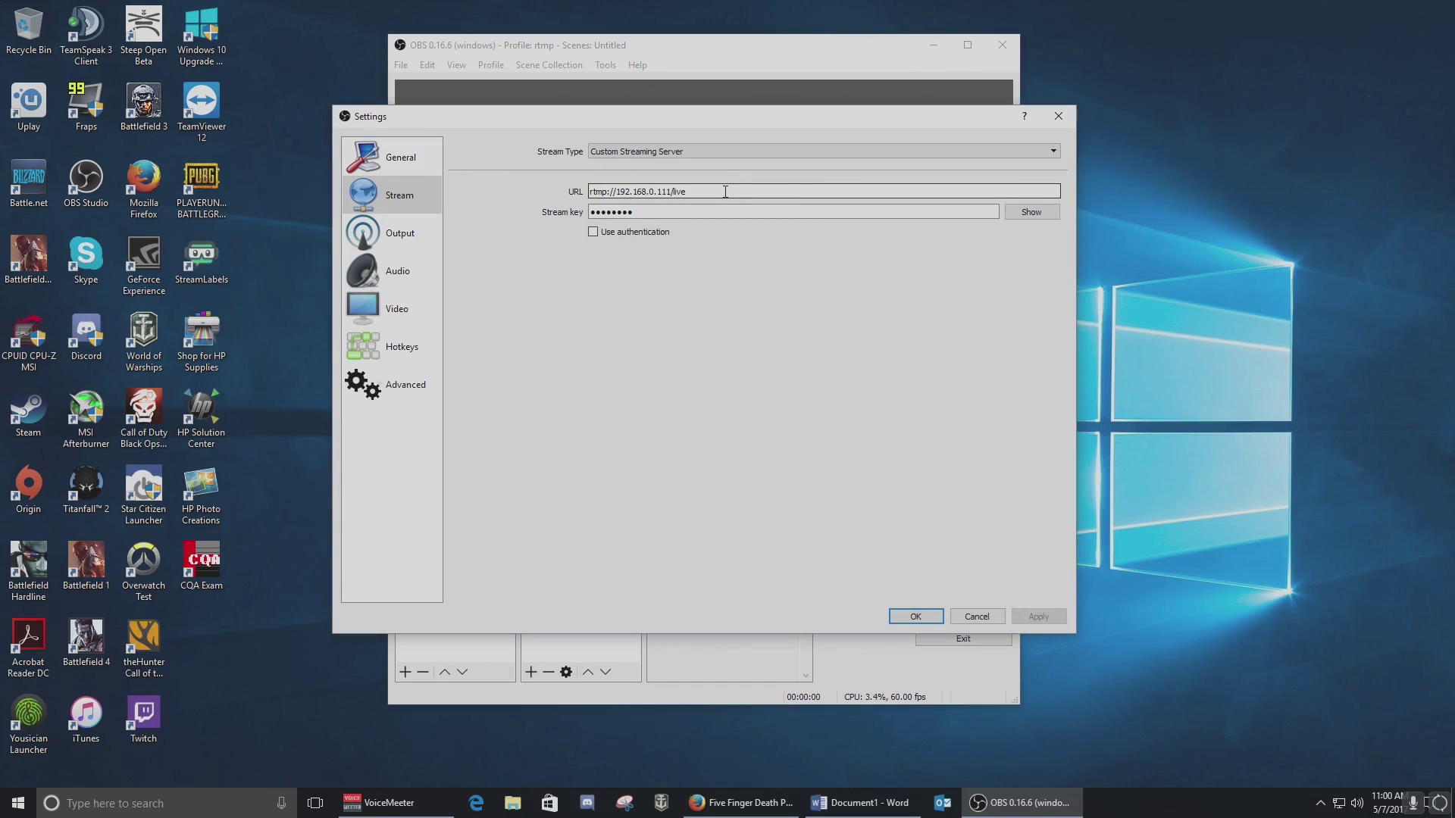
drag(725, 192, 570, 201)
click(632, 206)
click(611, 193)
click(657, 206)
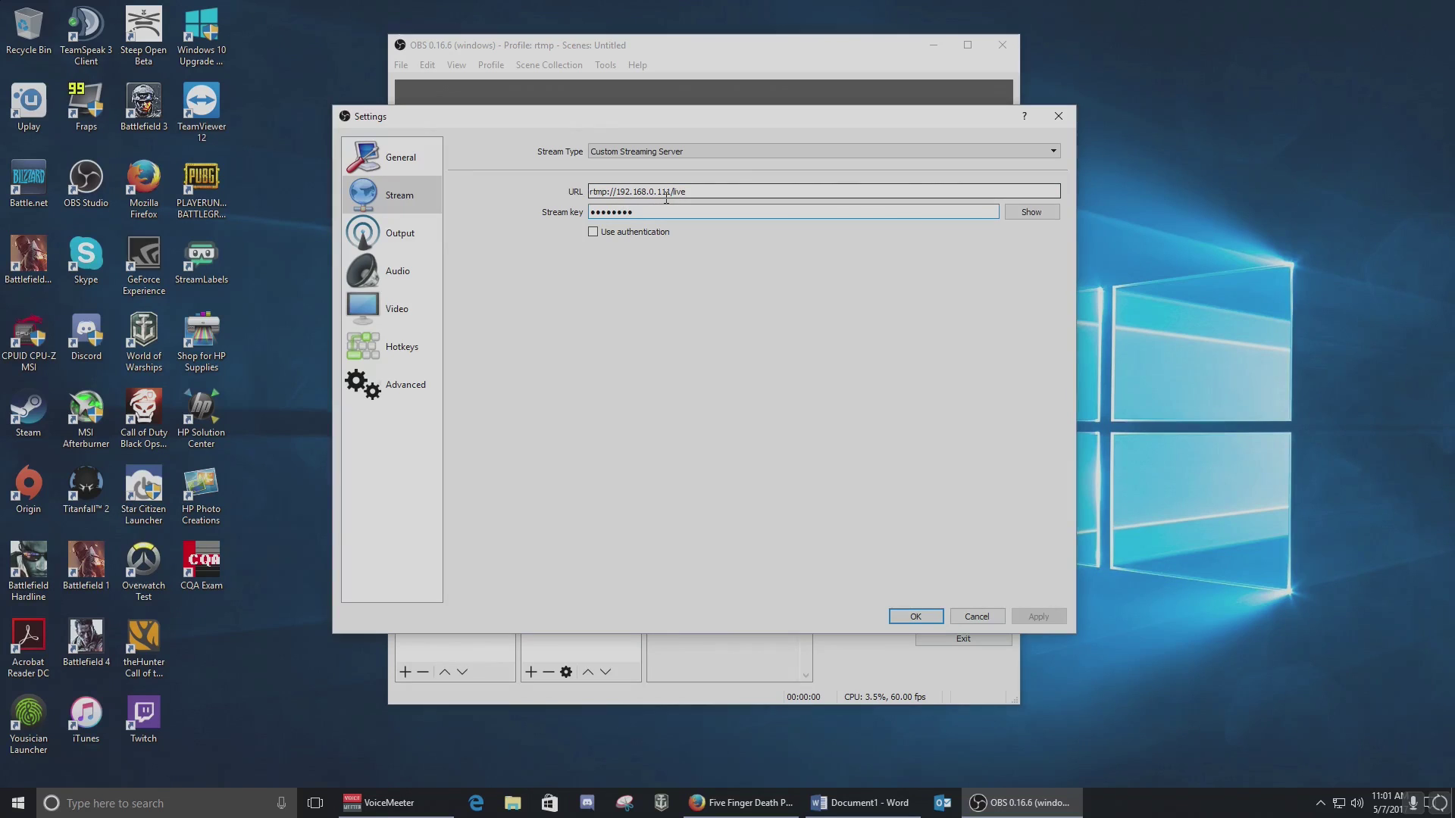
click(712, 192)
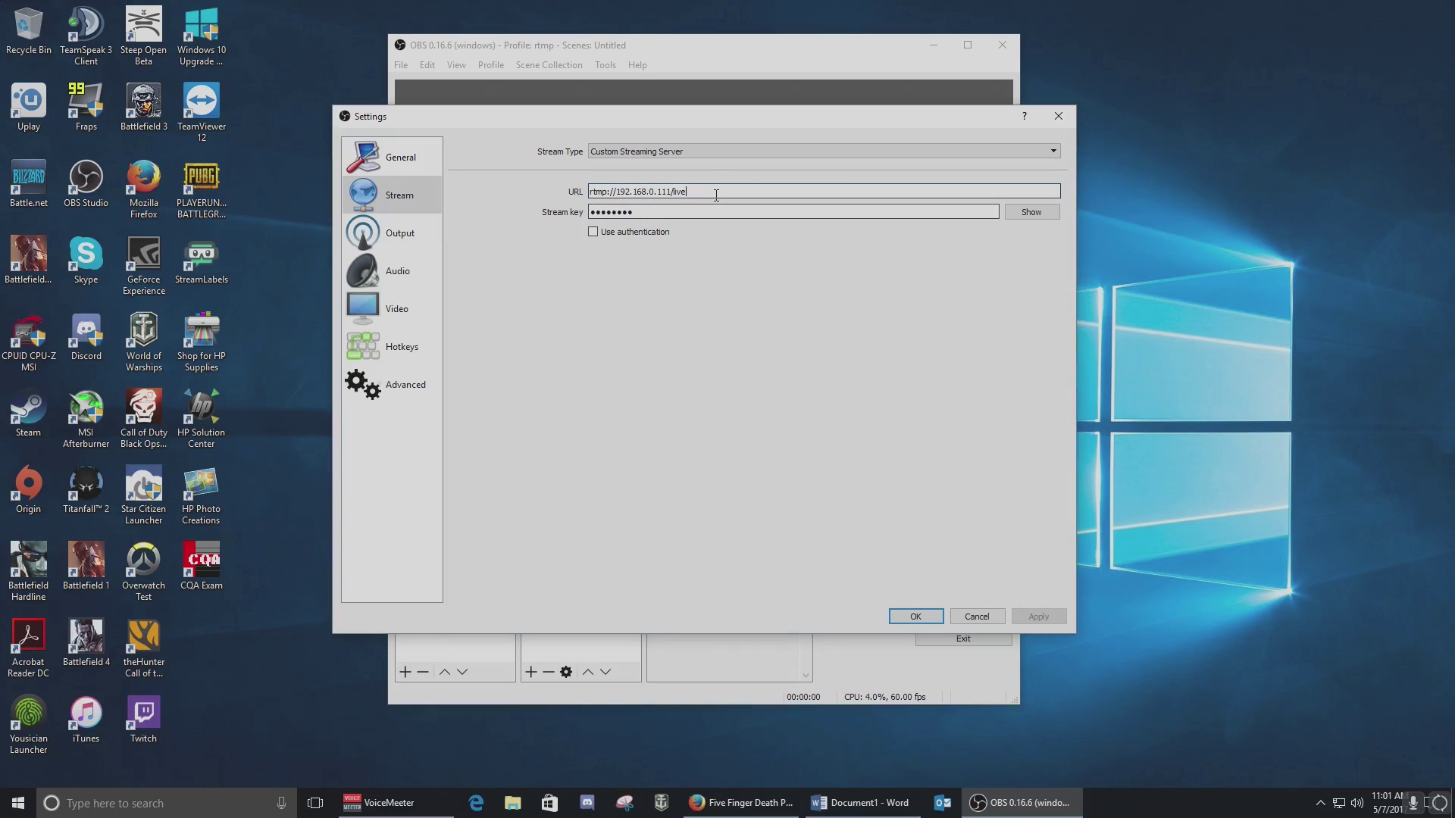
triple_click(716, 195)
click(723, 210)
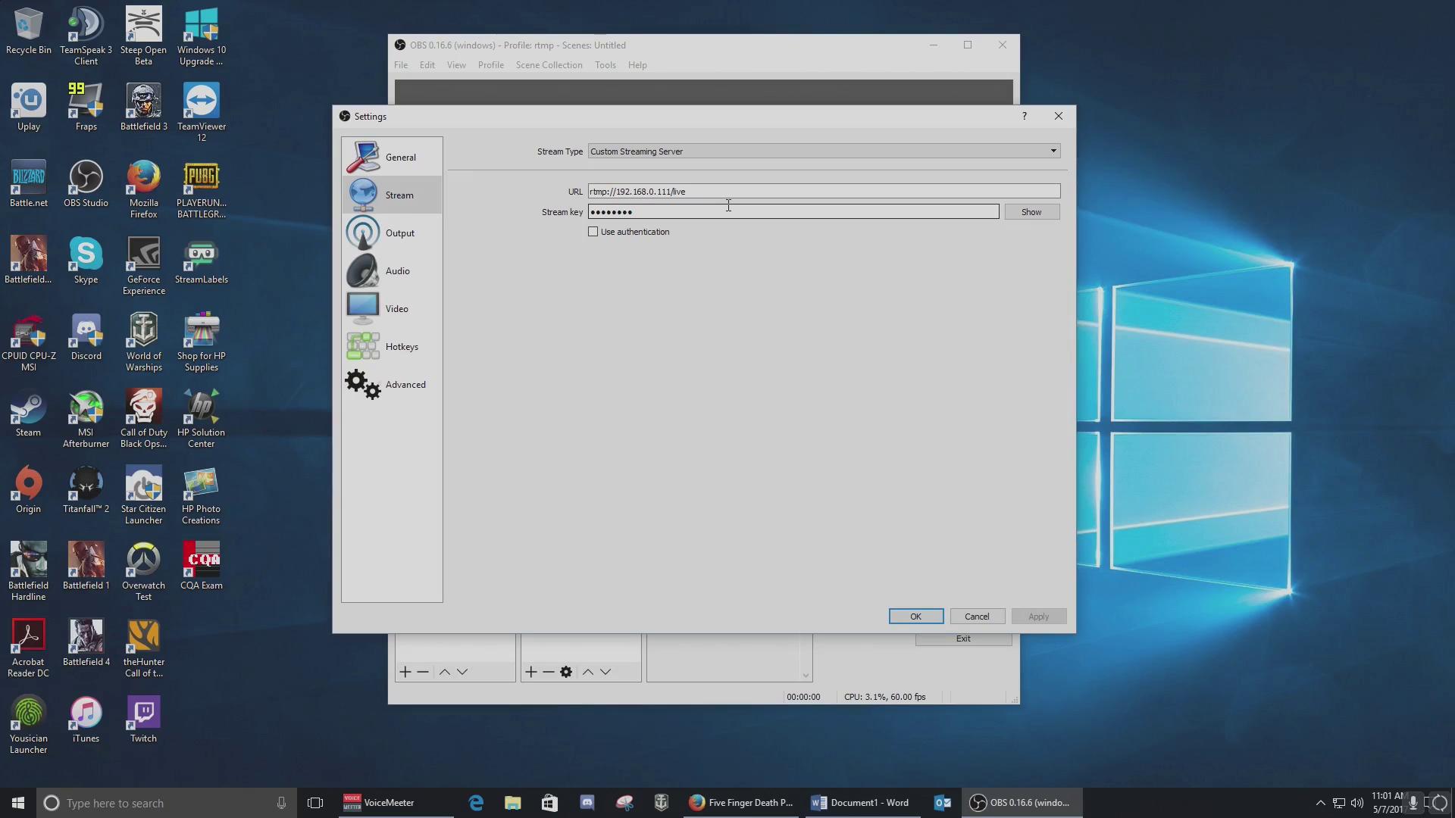
double_click(679, 212)
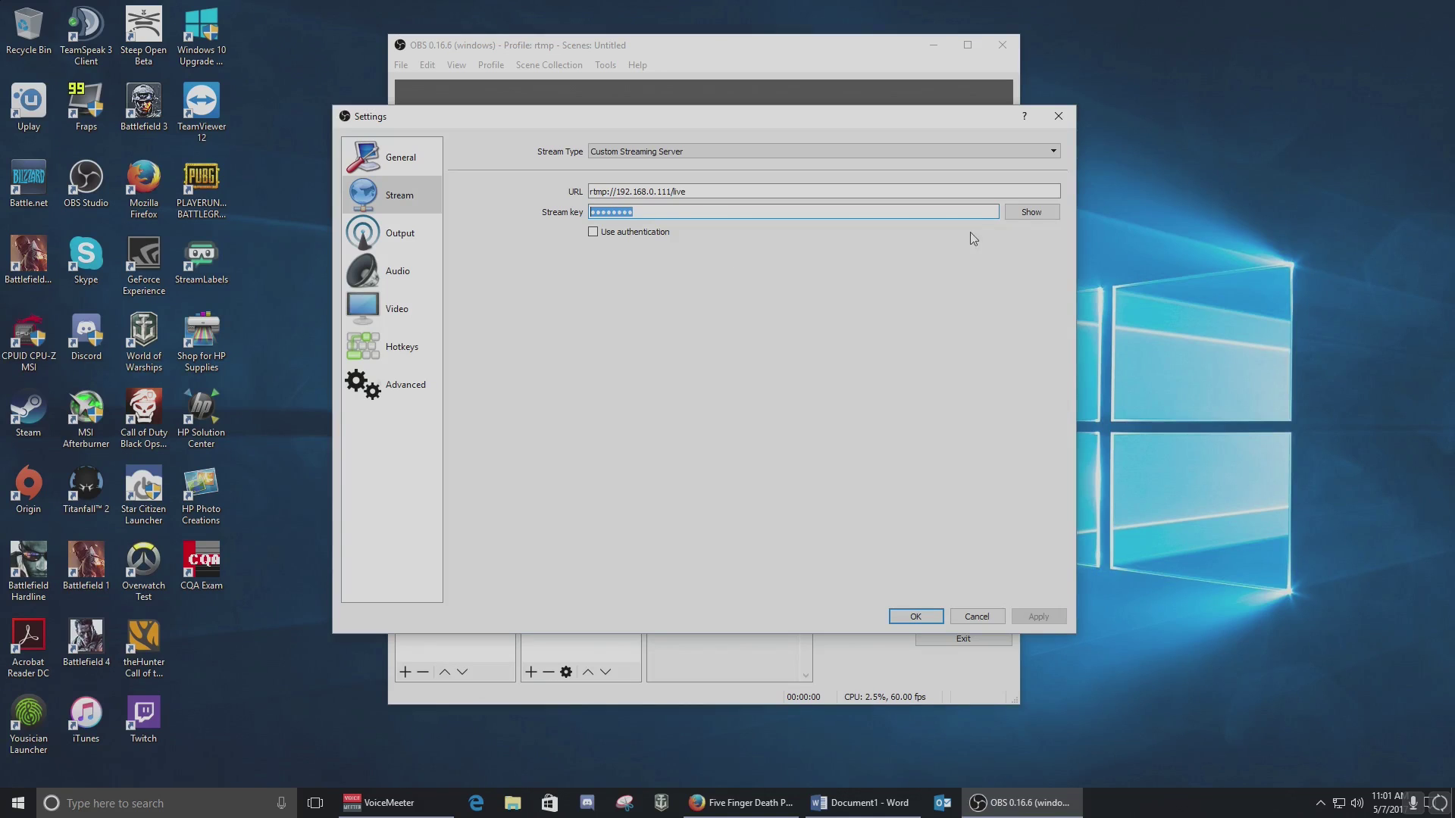
click(1021, 214)
click(1023, 216)
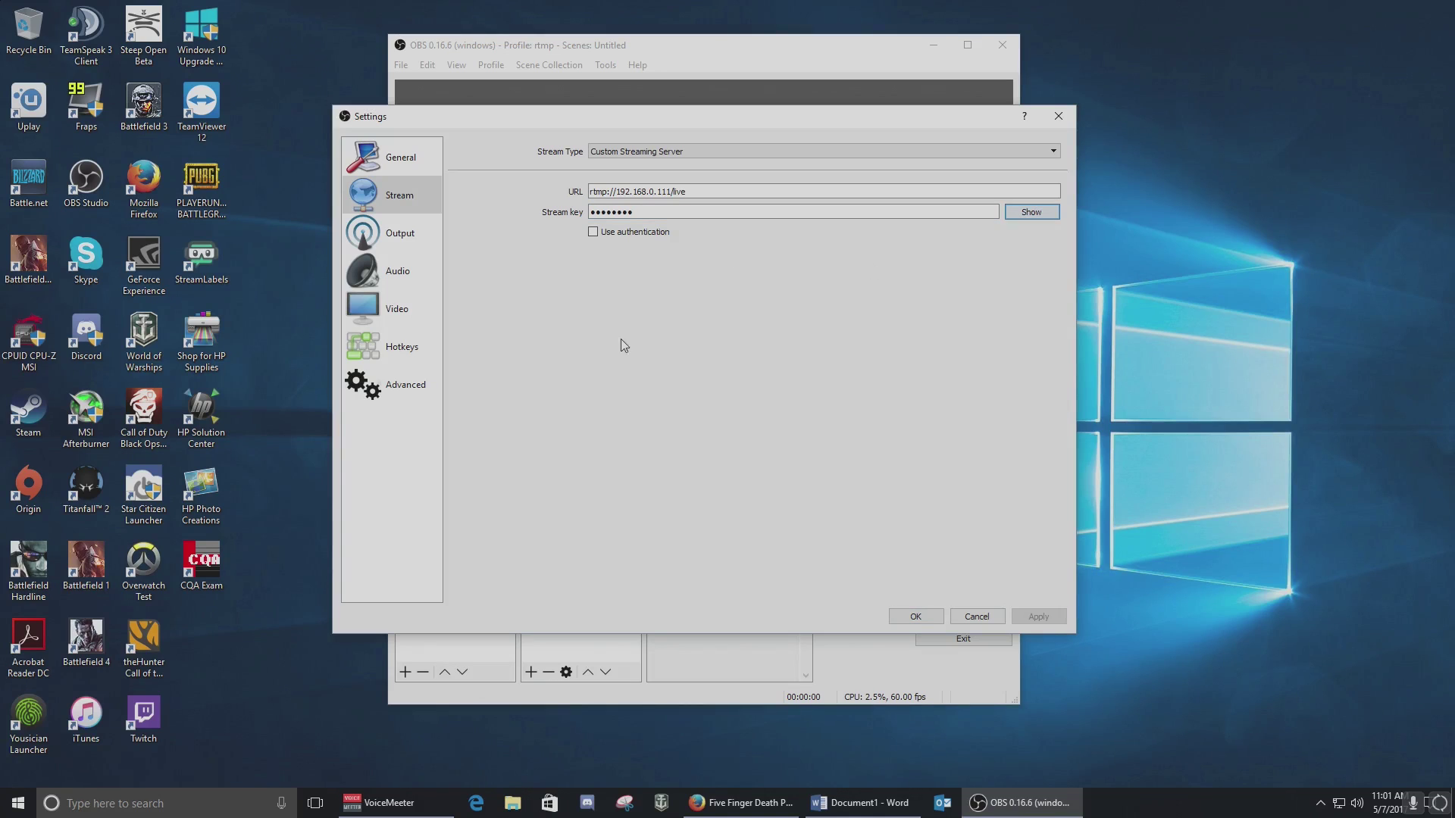
click(914, 617)
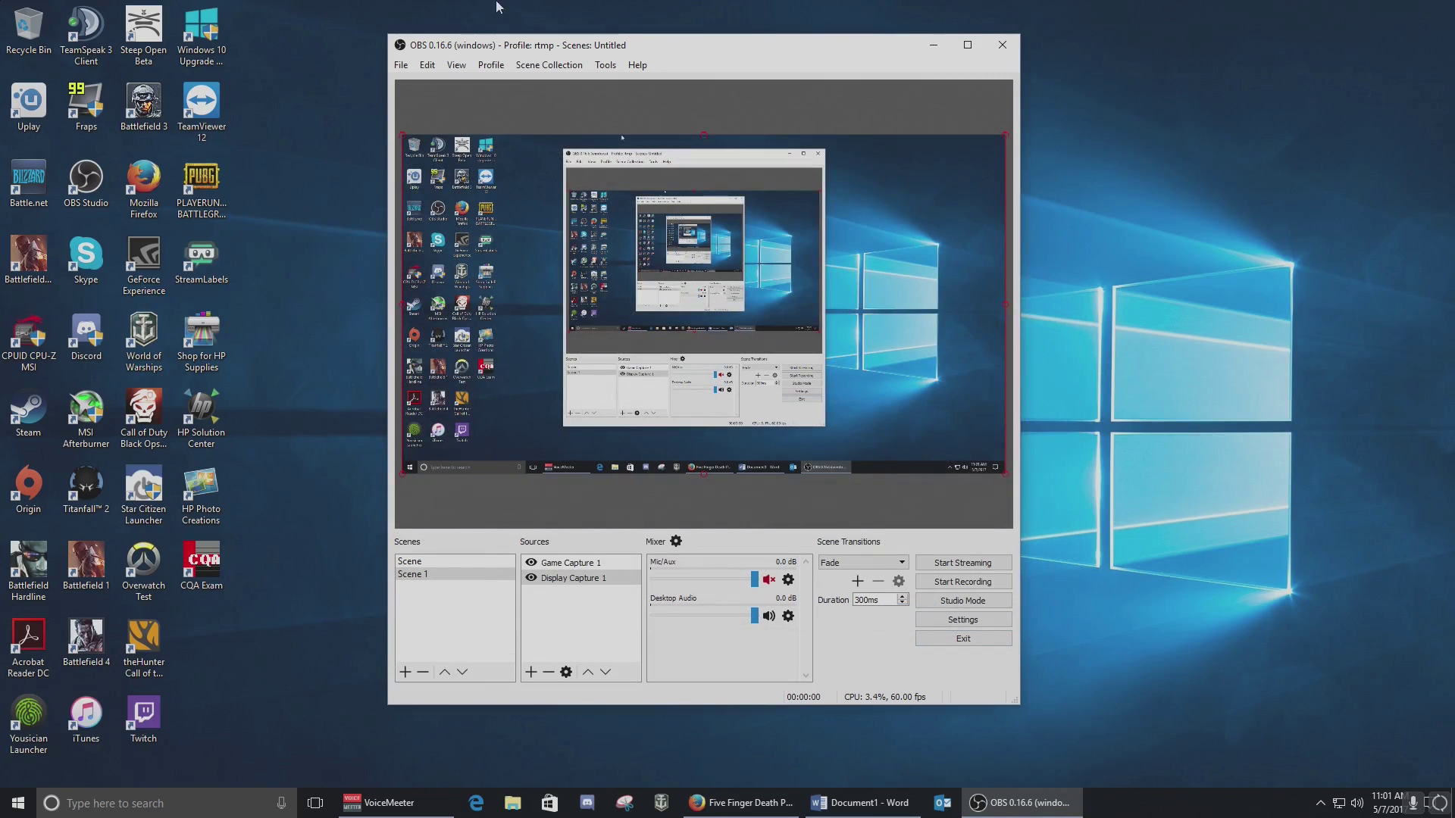
drag(760, 53, 812, 50)
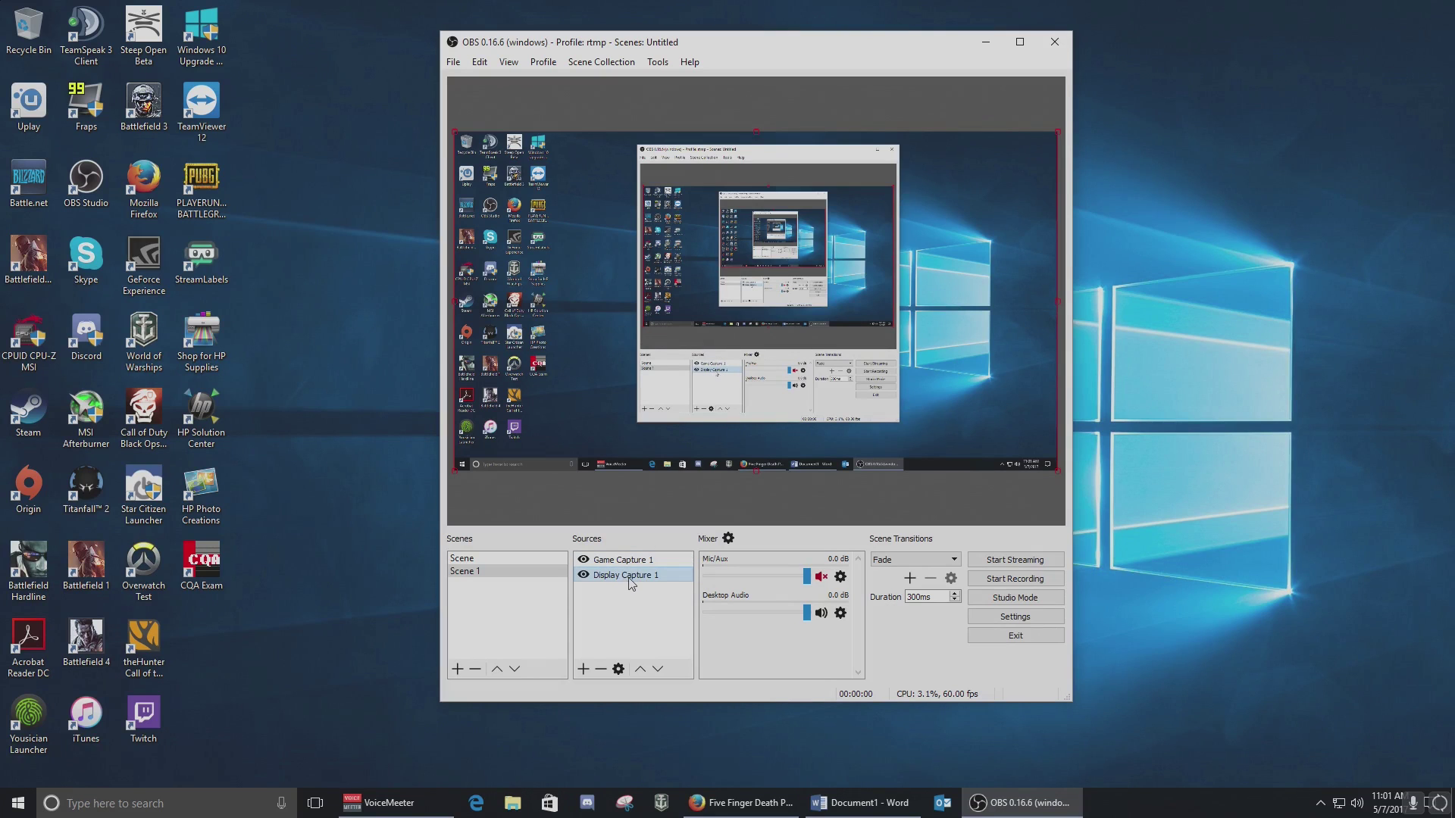
click(1012, 617)
click(439, 303)
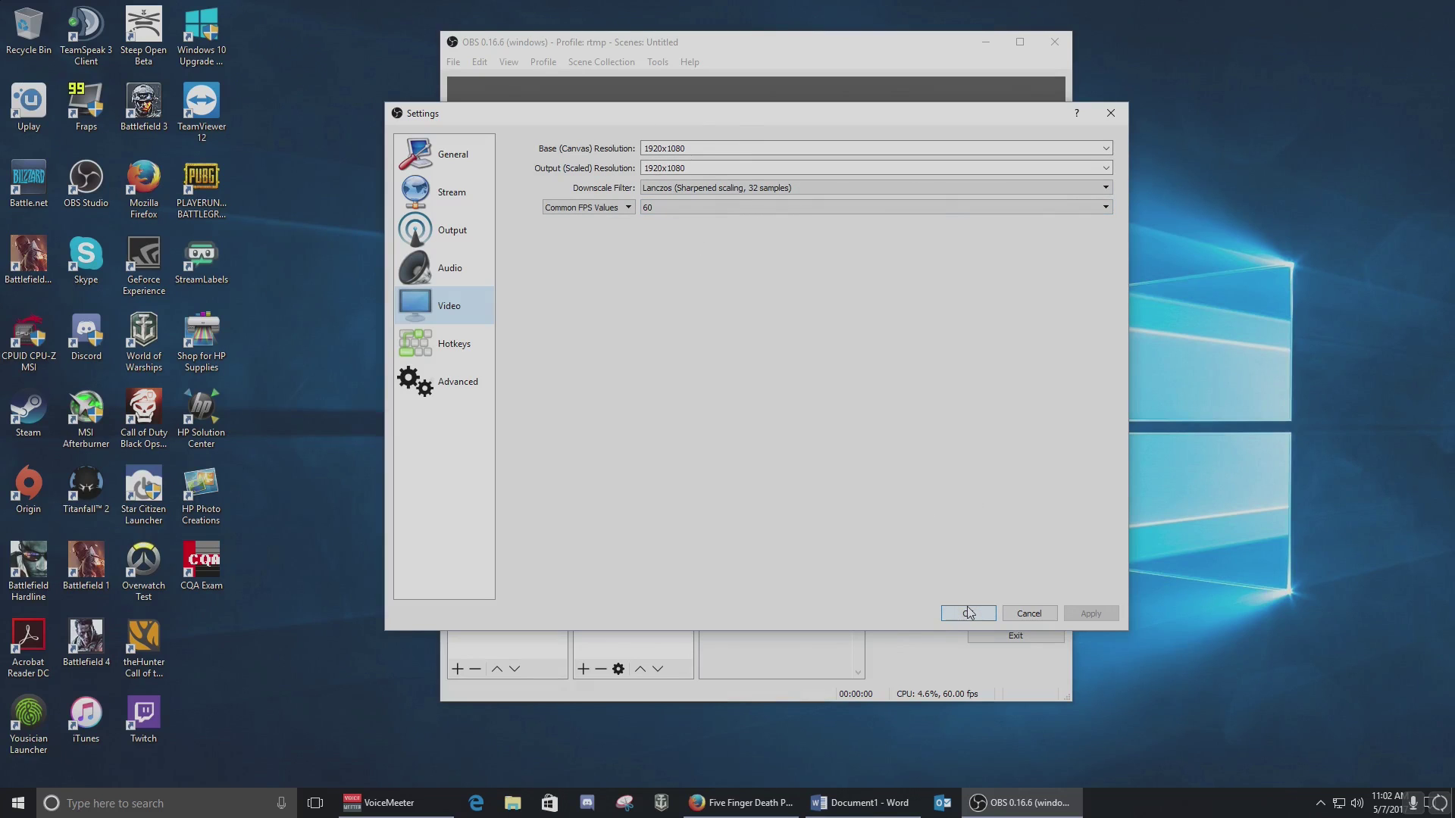
click(466, 230)
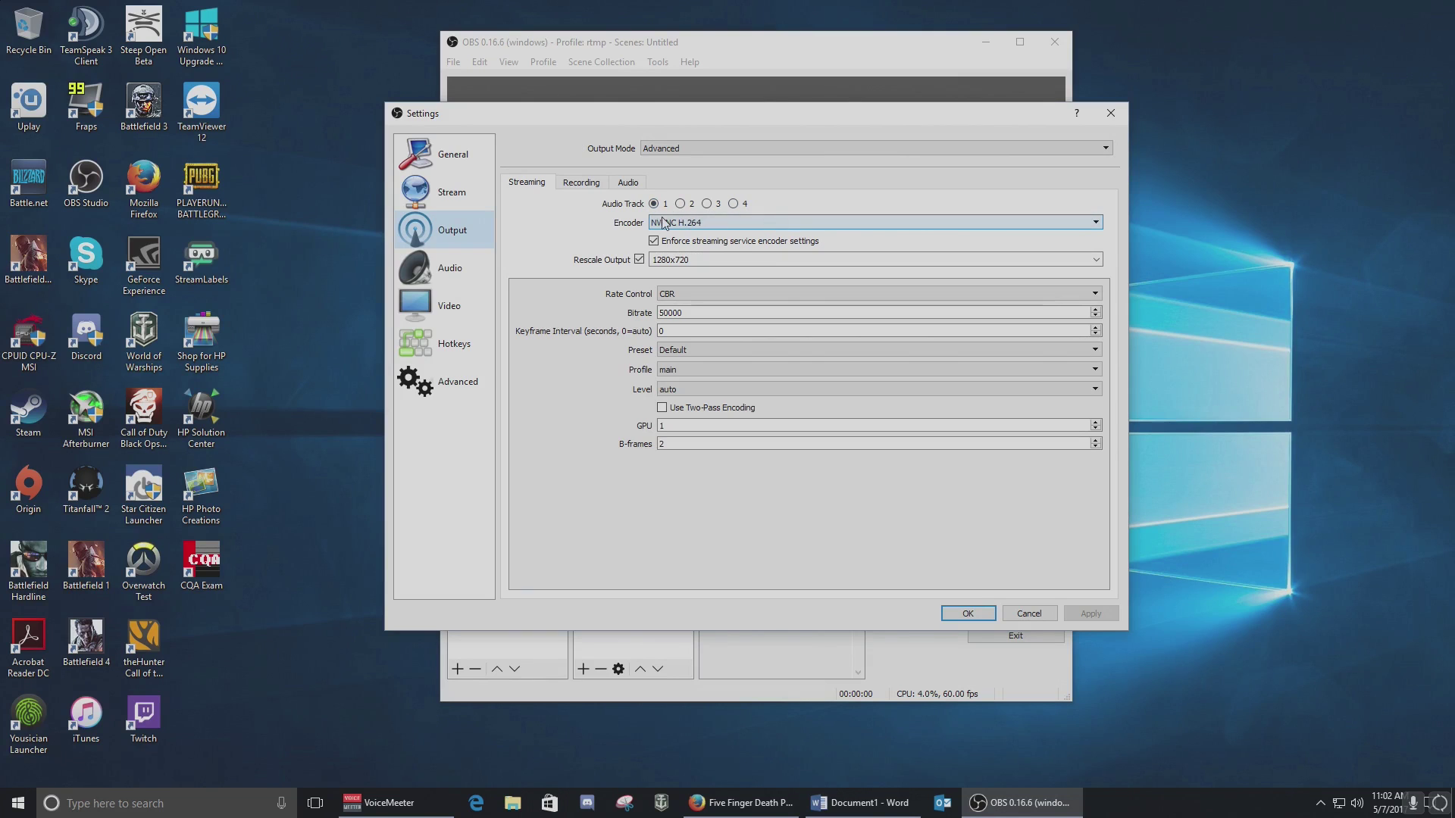
click(808, 223)
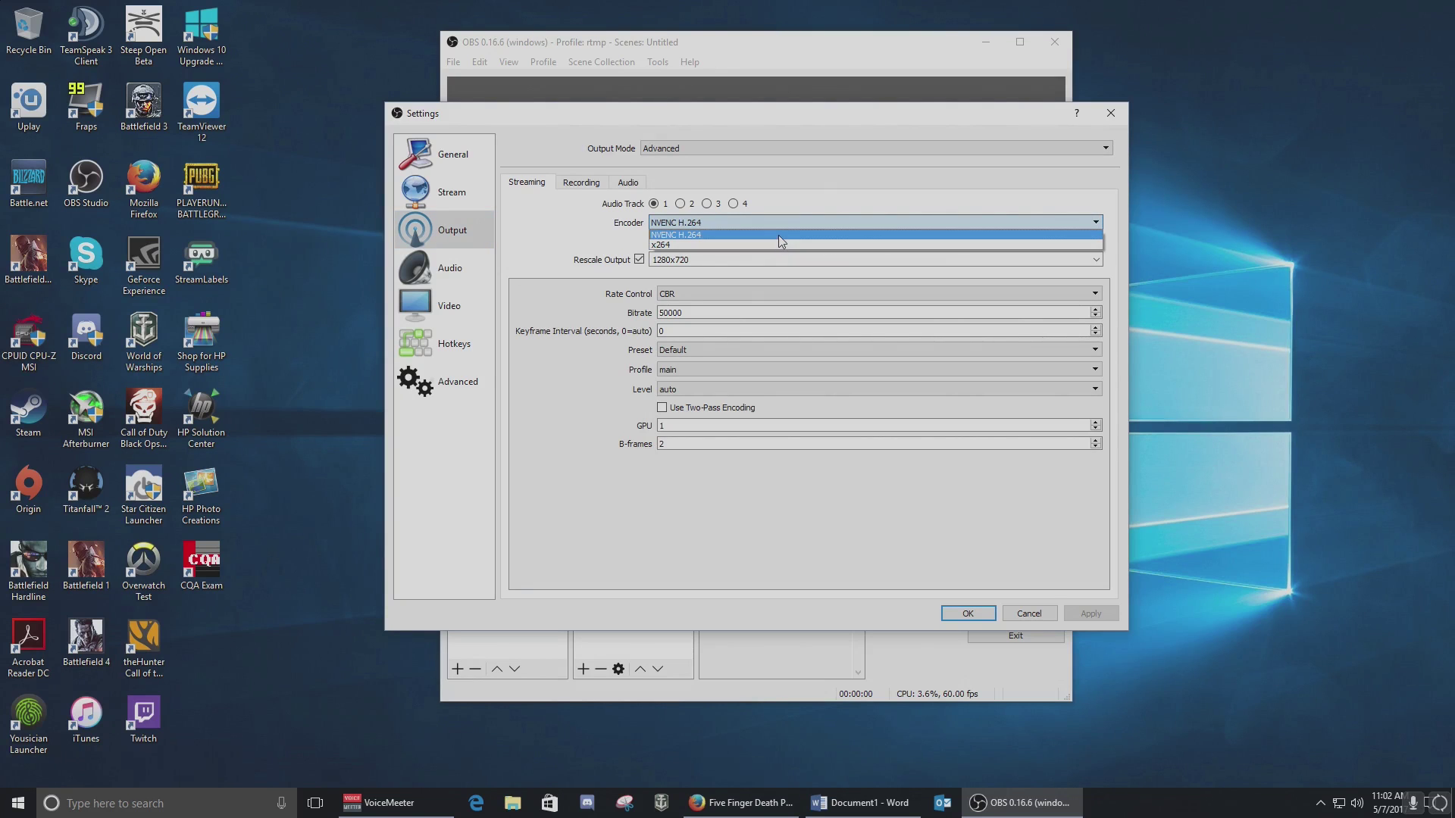
click(779, 235)
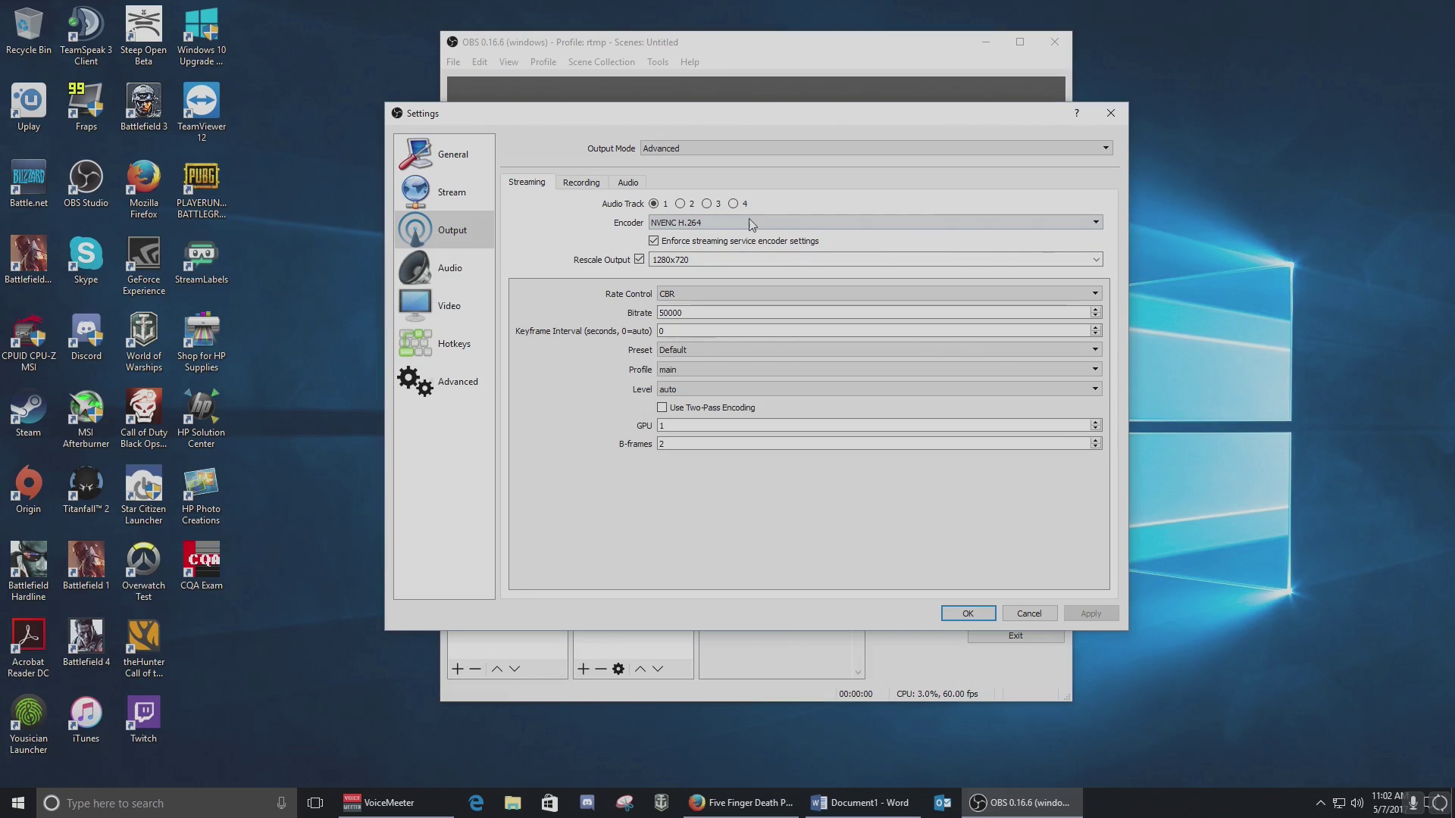
- Close OBS Settings and shift the OBS window to the left
key(Return)
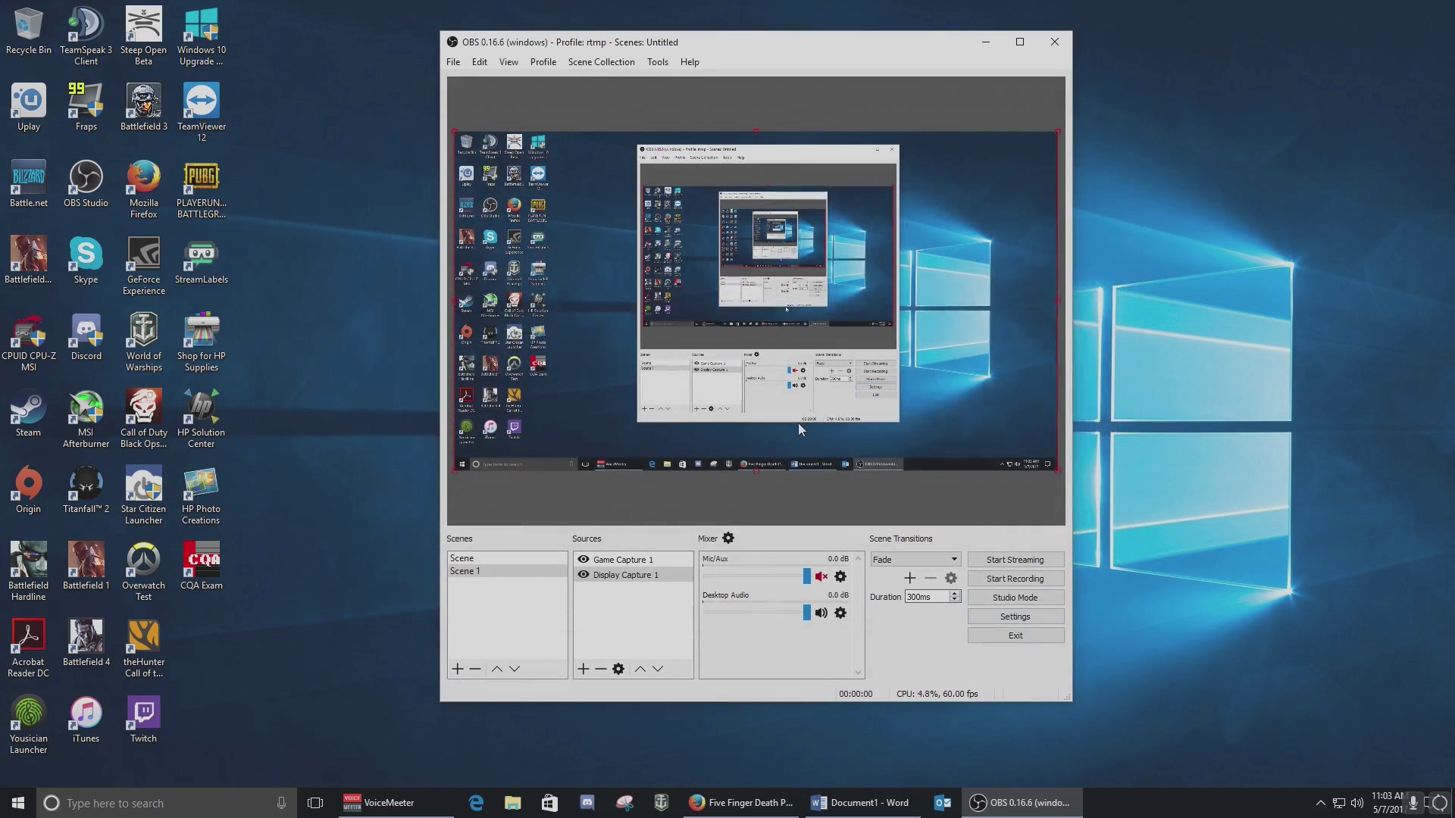
drag(812, 44, 717, 41)
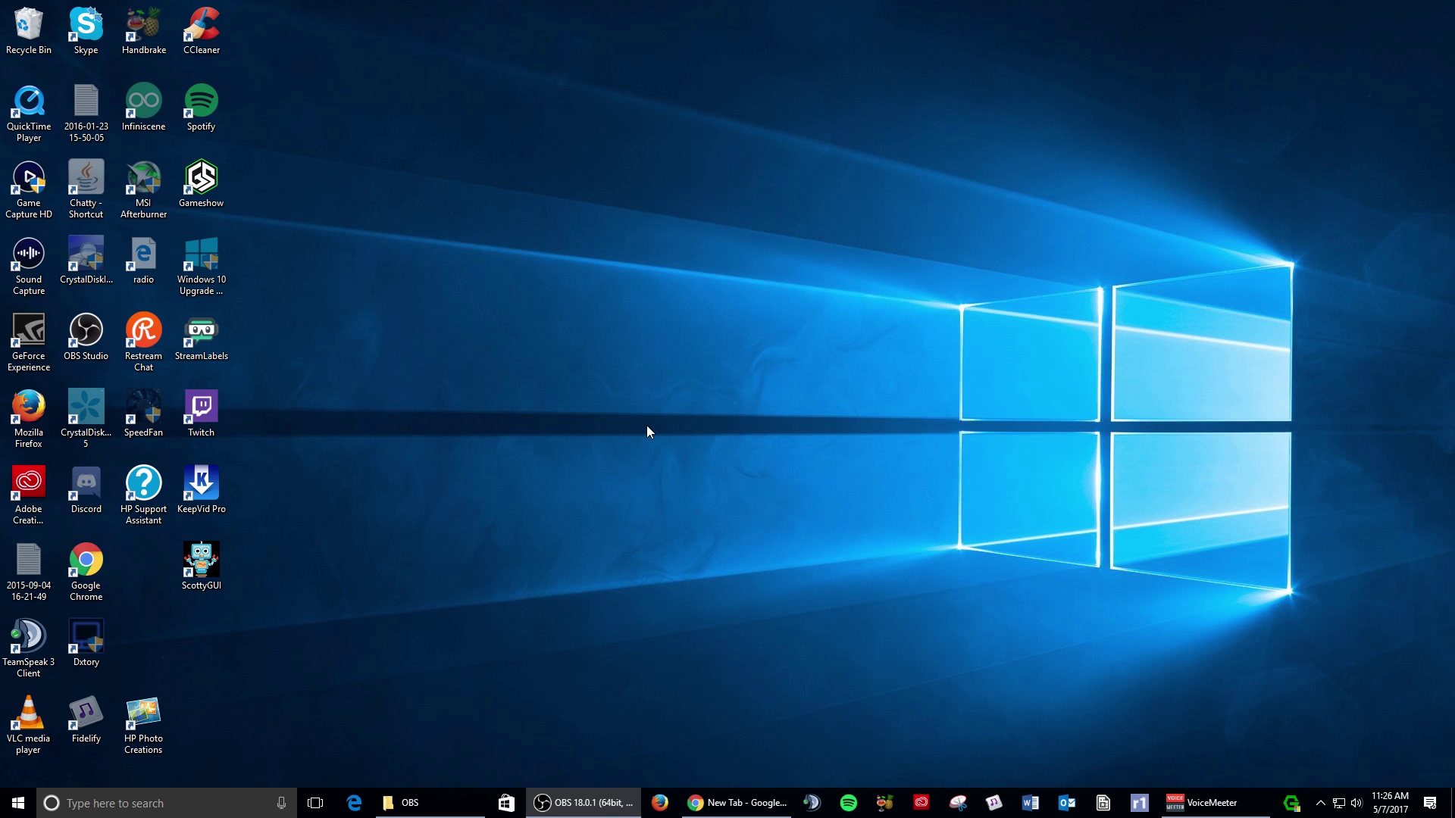
- Open Downloads > nginx > nginx in File Explorer to list its 13 items
click(708, 803)
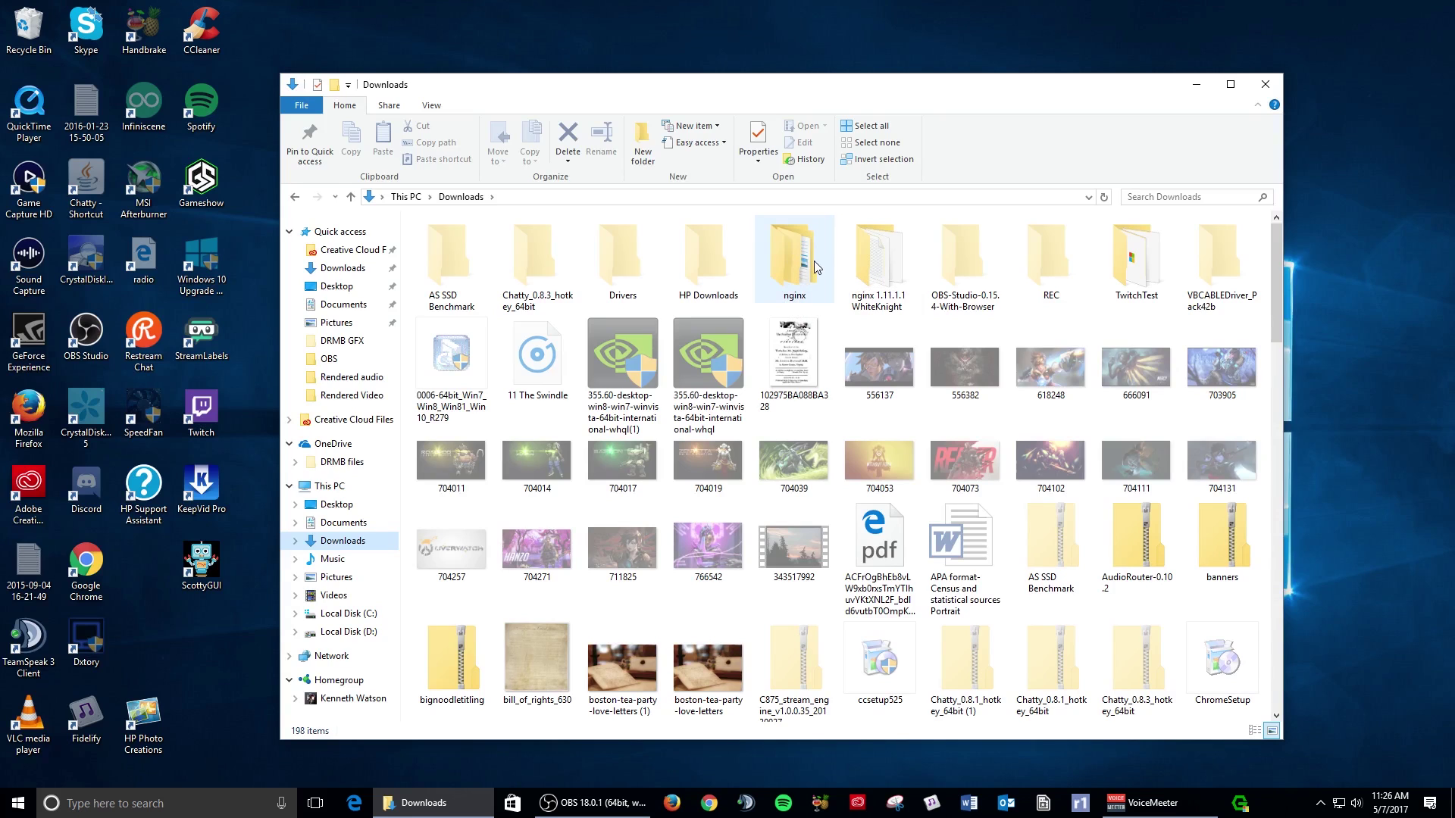
double_click(803, 265)
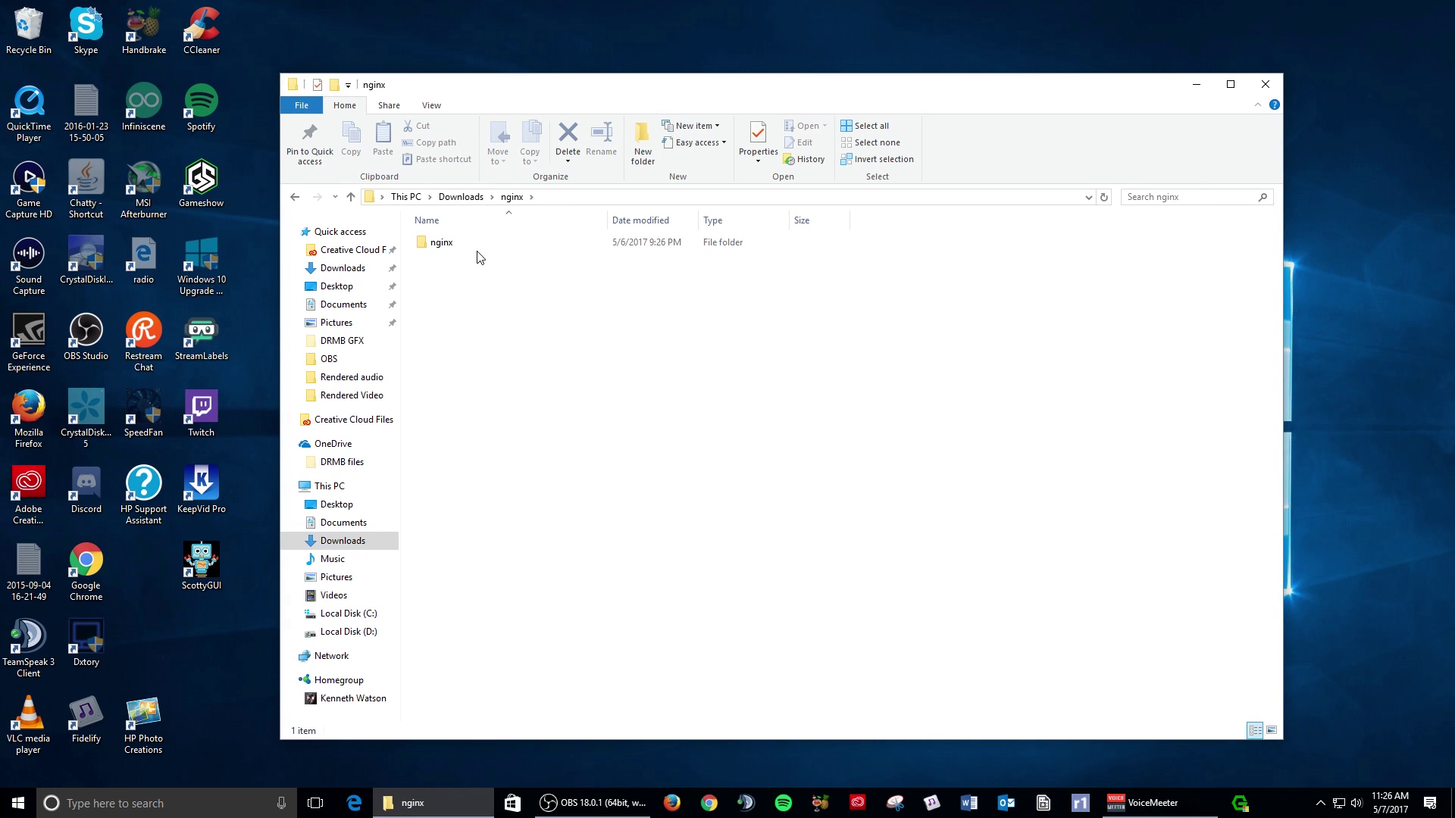
double_click(460, 243)
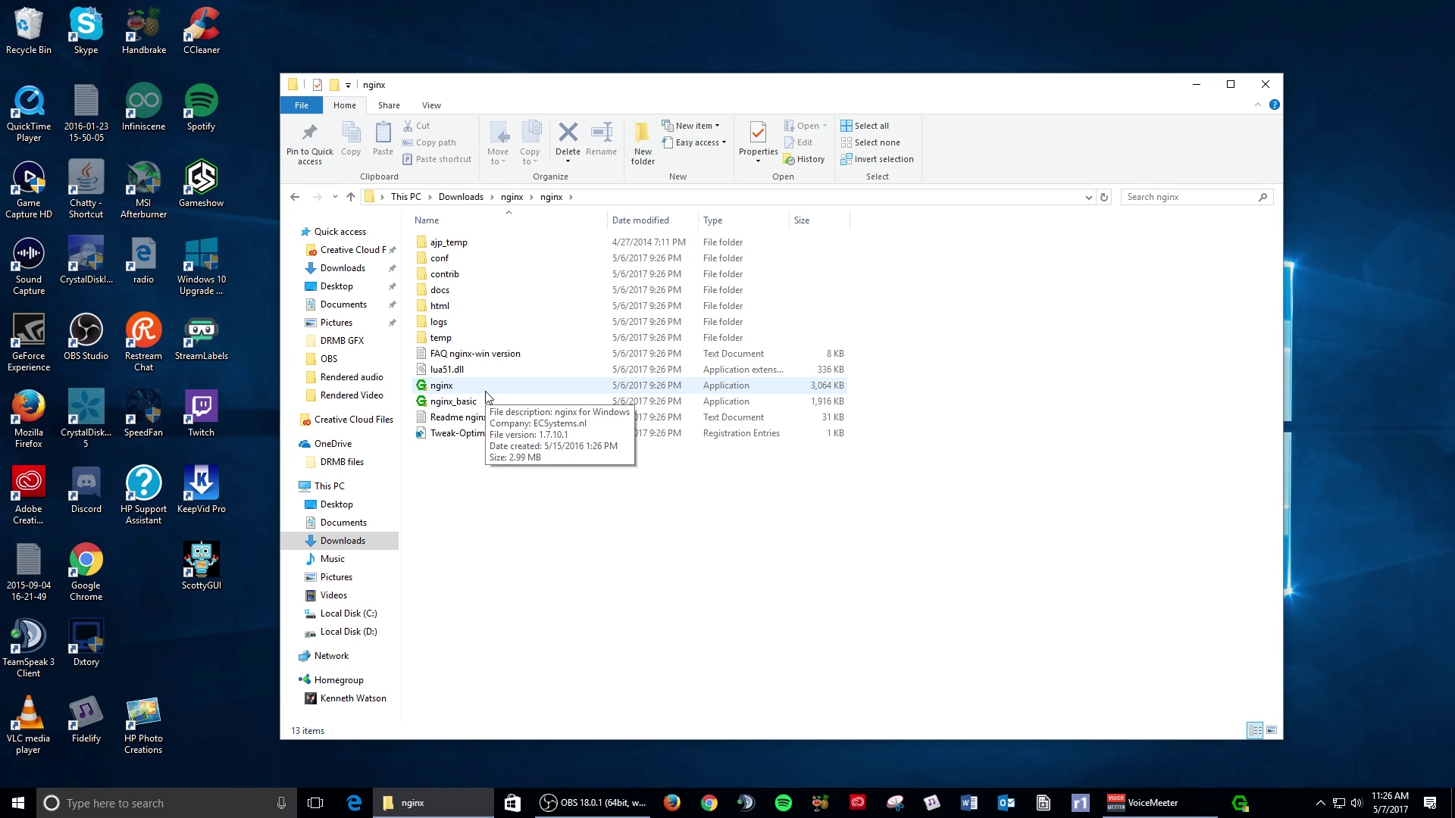
- Close the nginx folder window and launch VLC media player from the desktop
click(1262, 83)
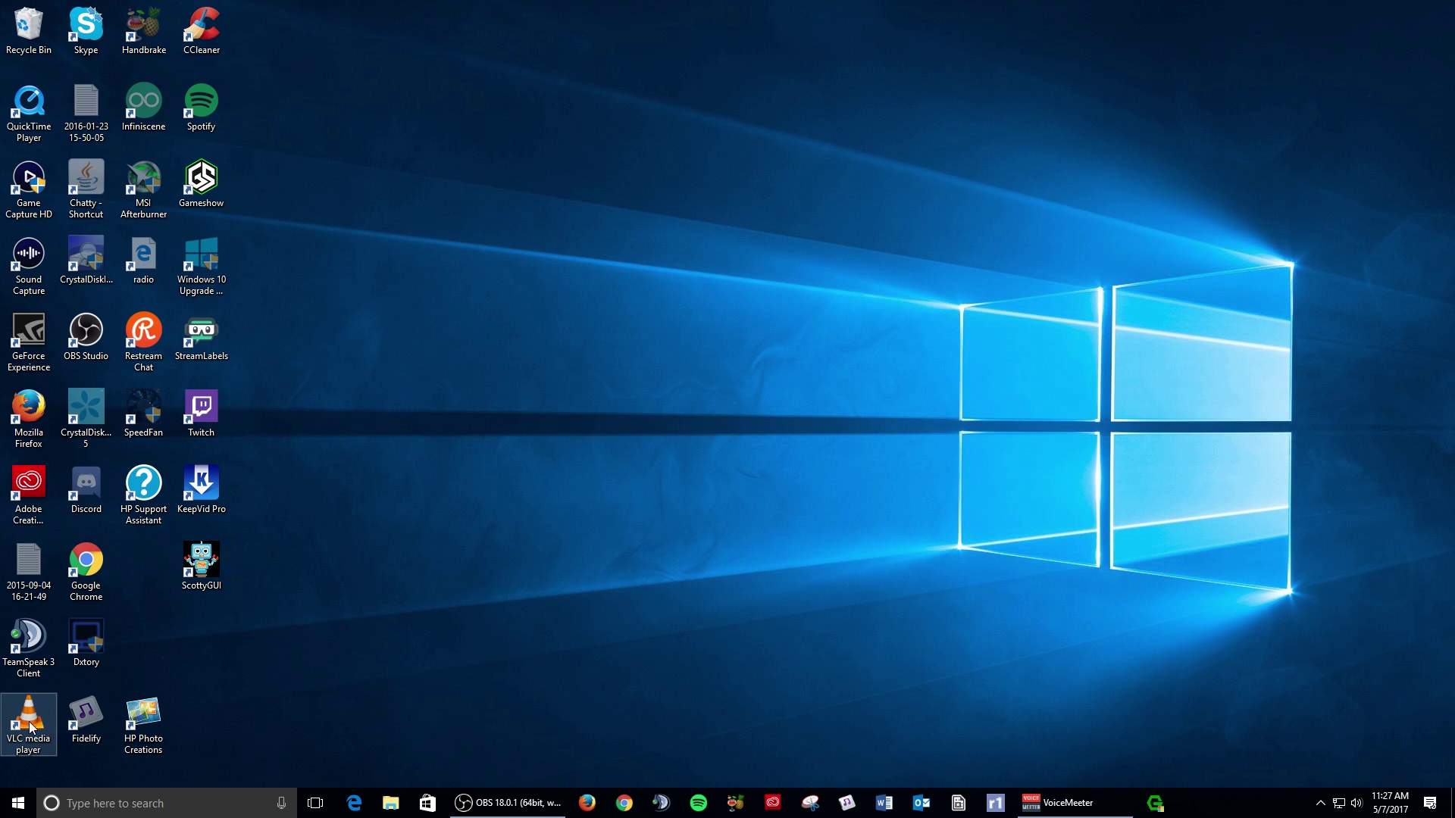
double_click(30, 728)
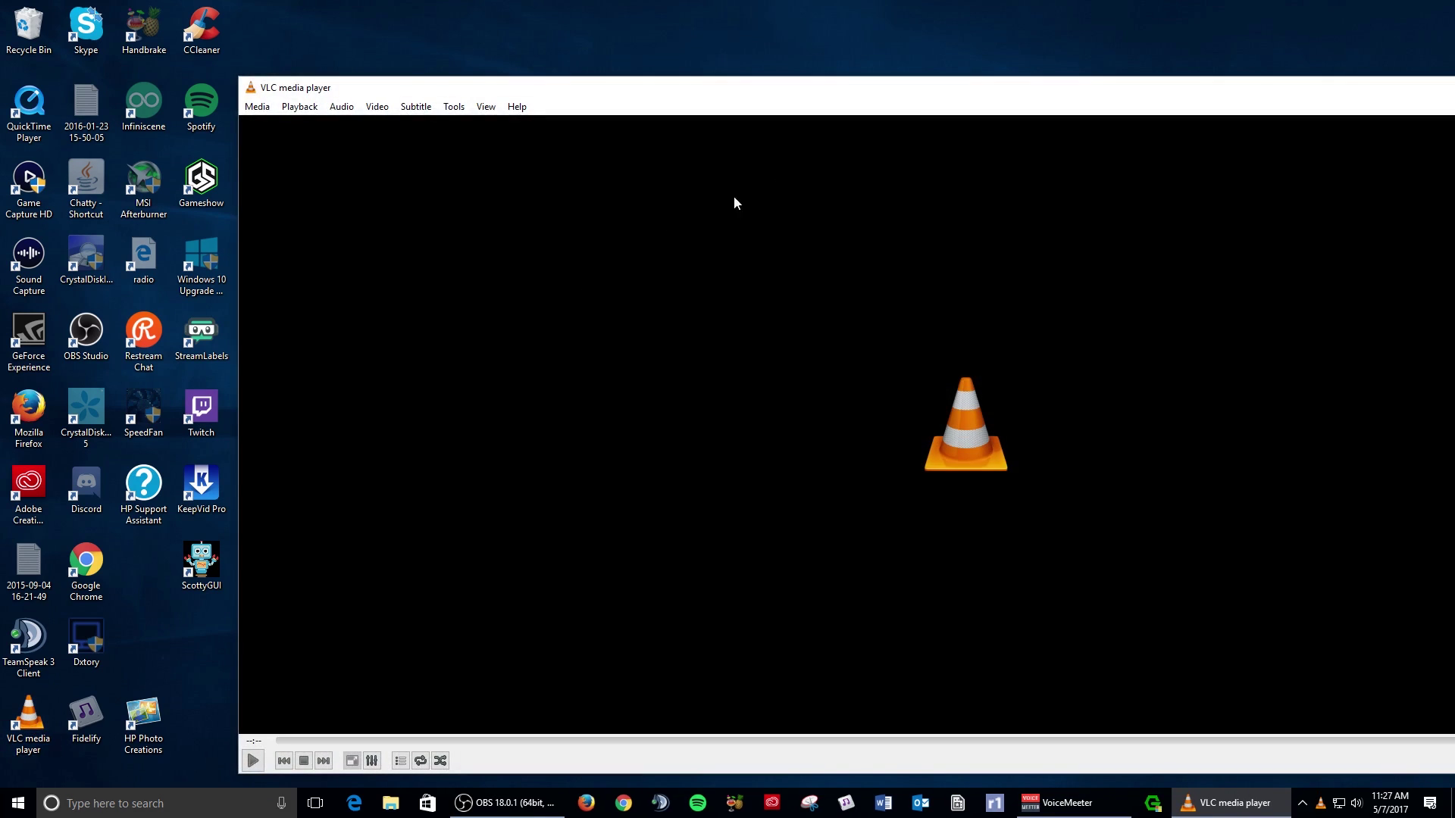
- Reposition the VLC window and open Media > Open Network Stream
drag(909, 92, 740, 51)
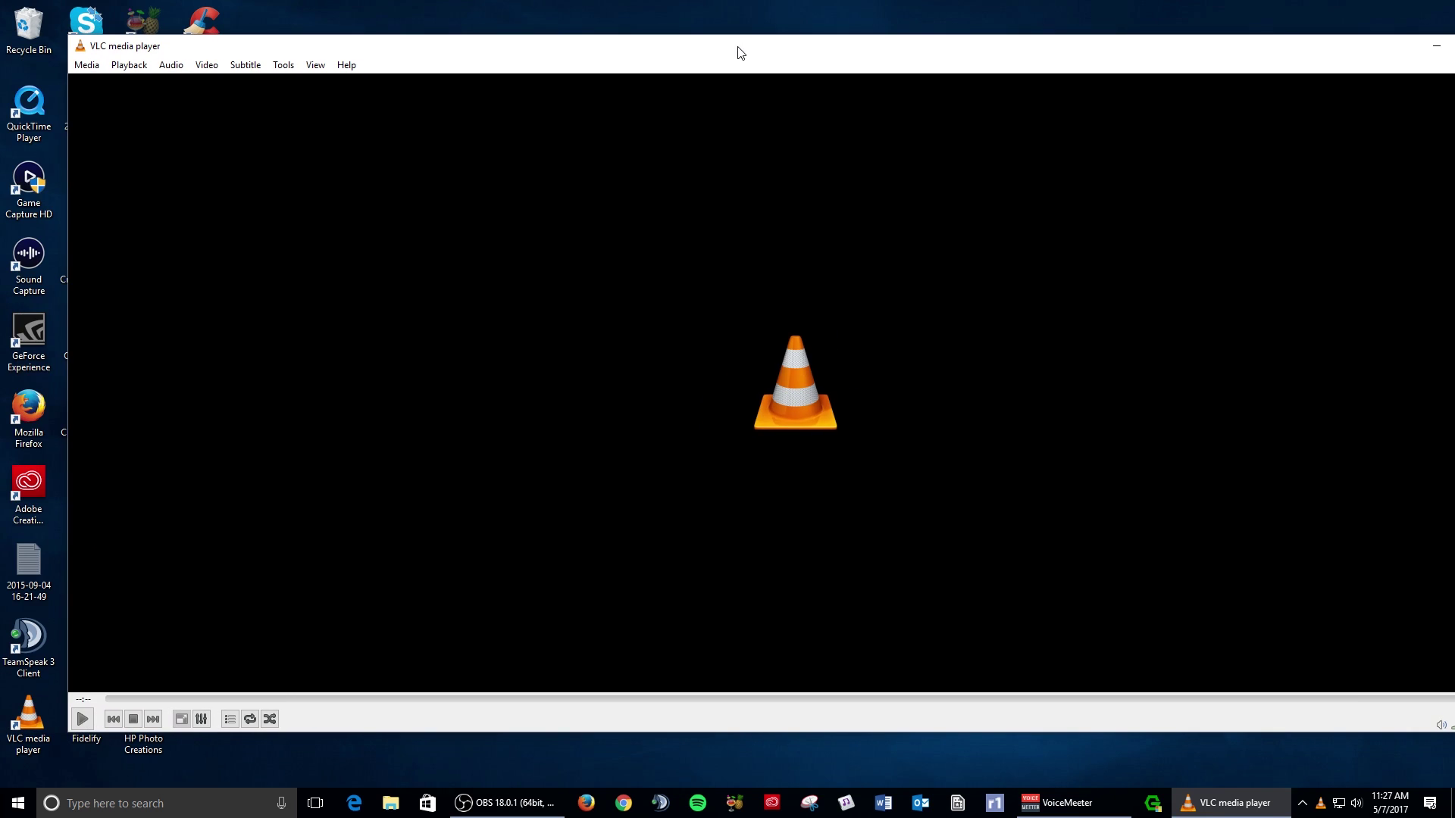
click(90, 67)
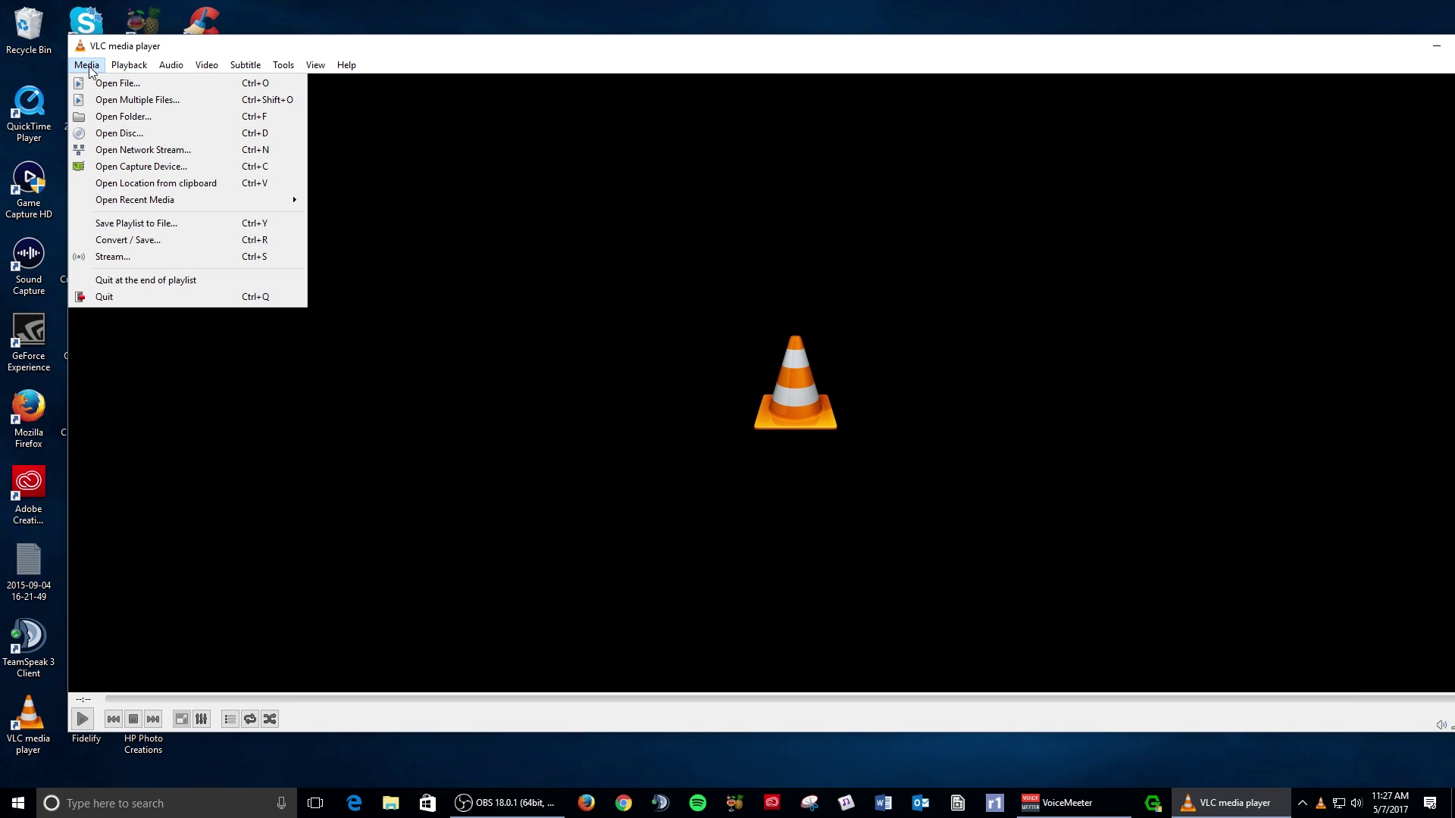
click(168, 156)
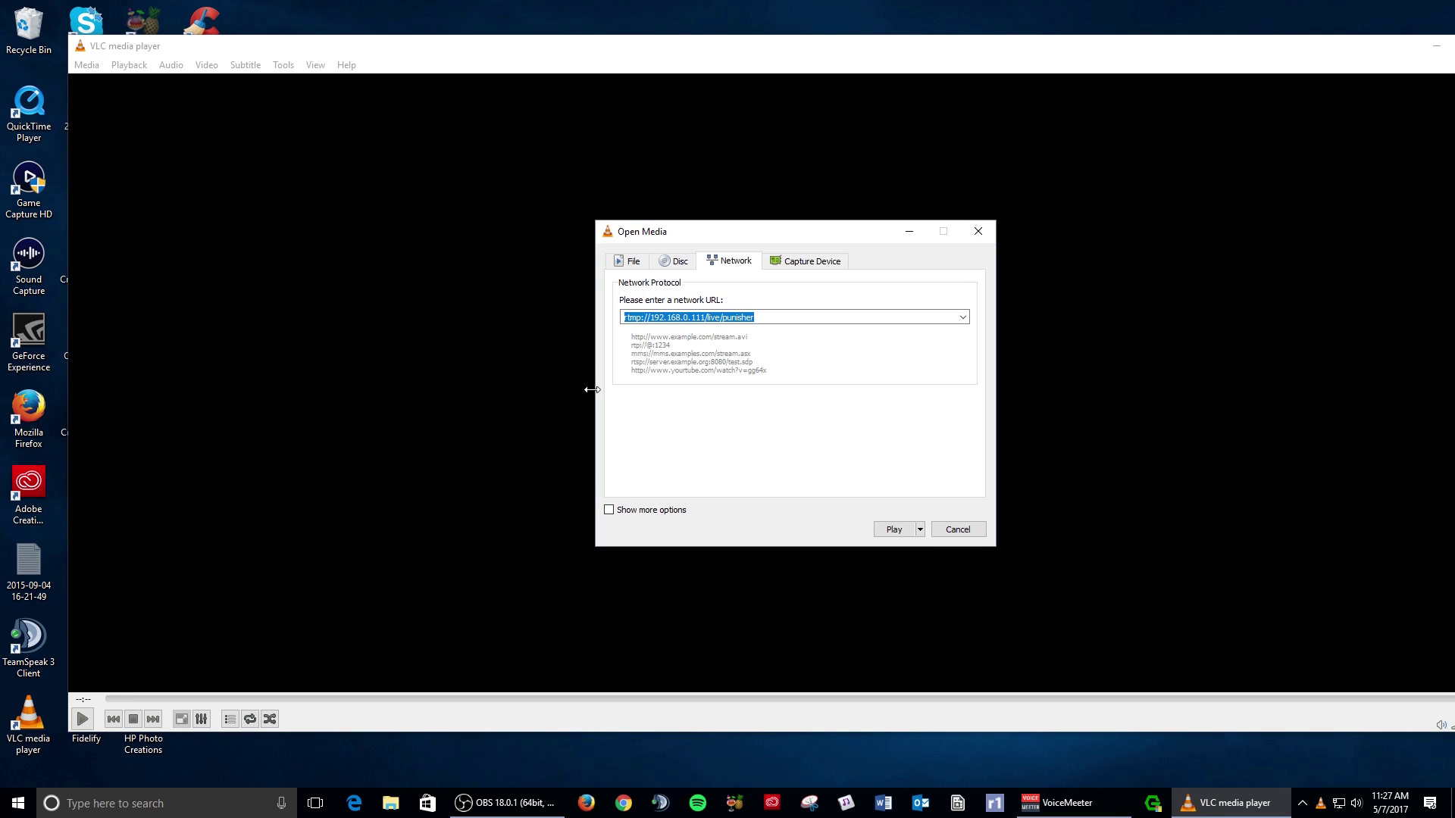
- Check the network URL rtmp://192.168.0.111/live/punisher, including its stream name
click(818, 317)
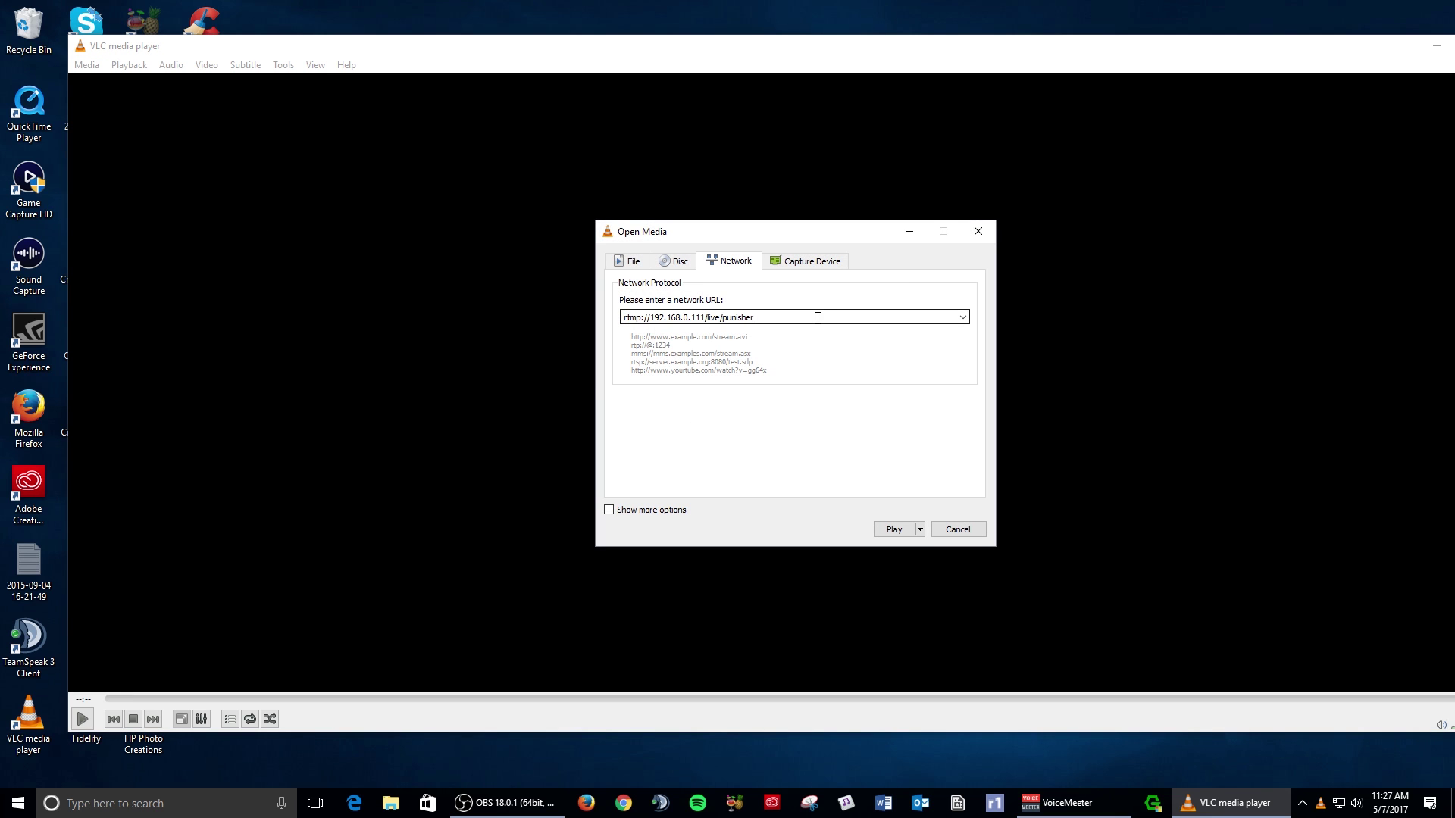
triple_click(754, 317)
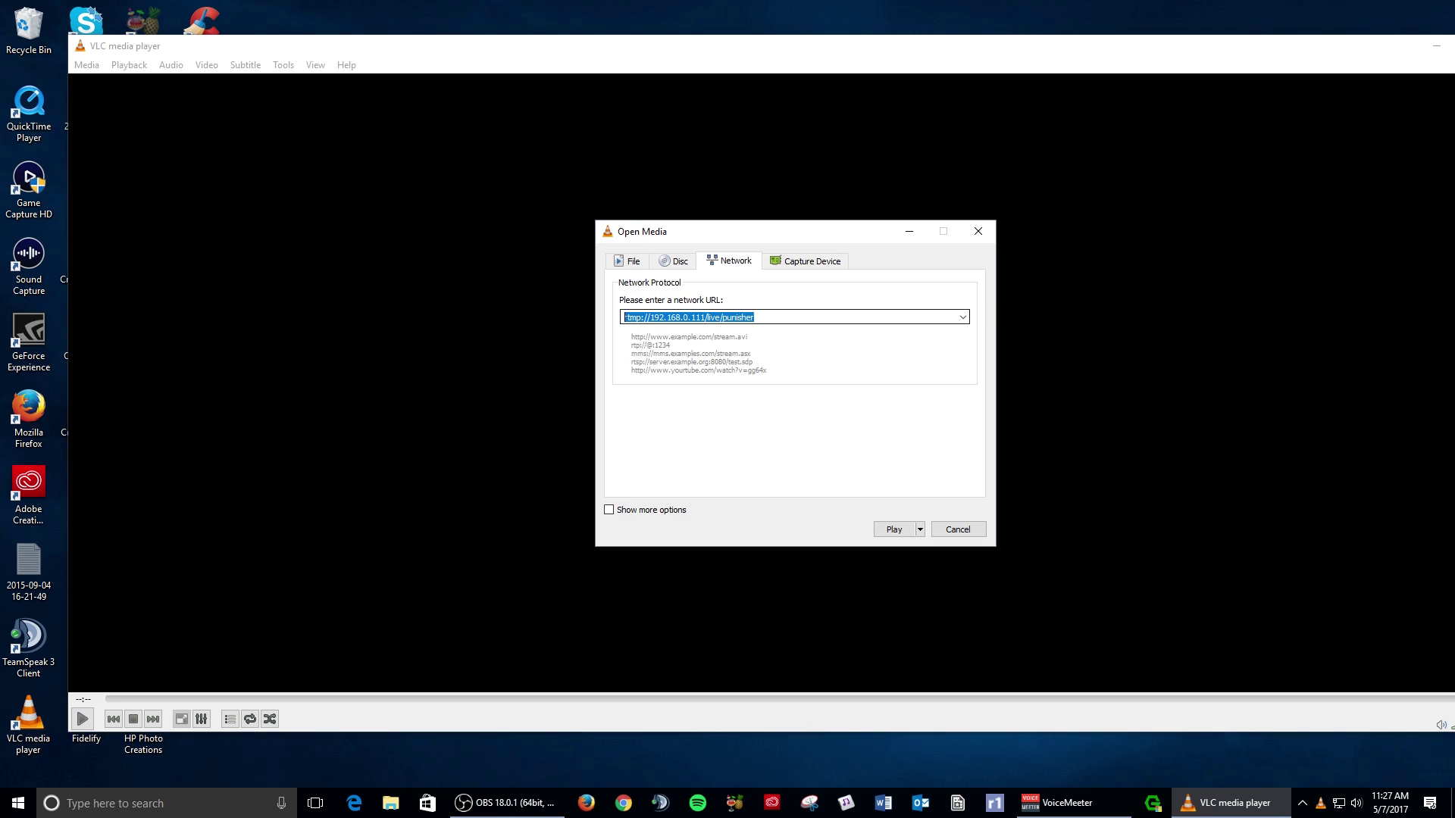
click(787, 318)
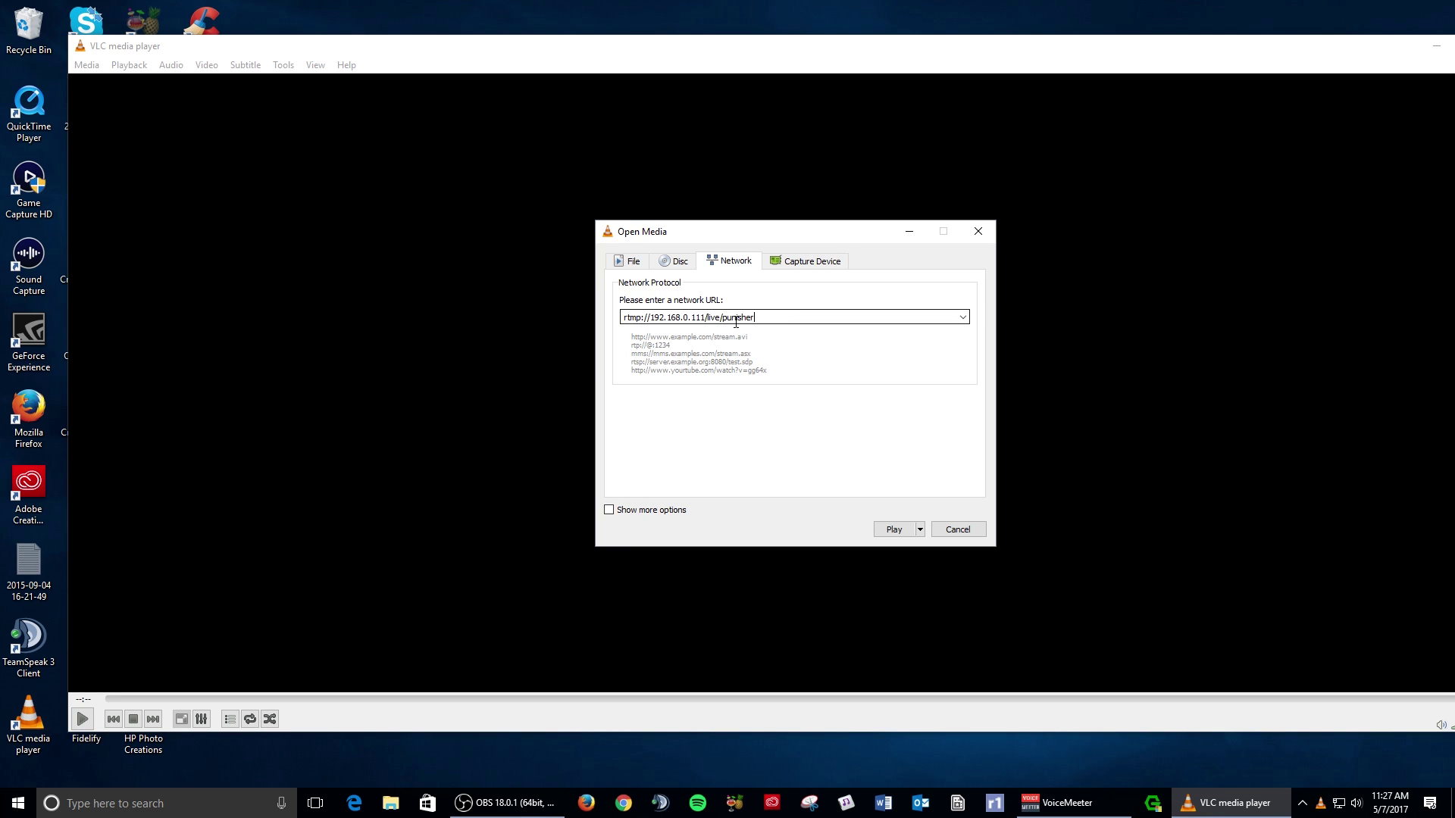
drag(764, 317, 716, 317)
click(787, 311)
mouse_move(785, 317)
mouse_down()
mouse_move(723, 316)
mouse_move(761, 317)
mouse_up()
double_click(776, 317)
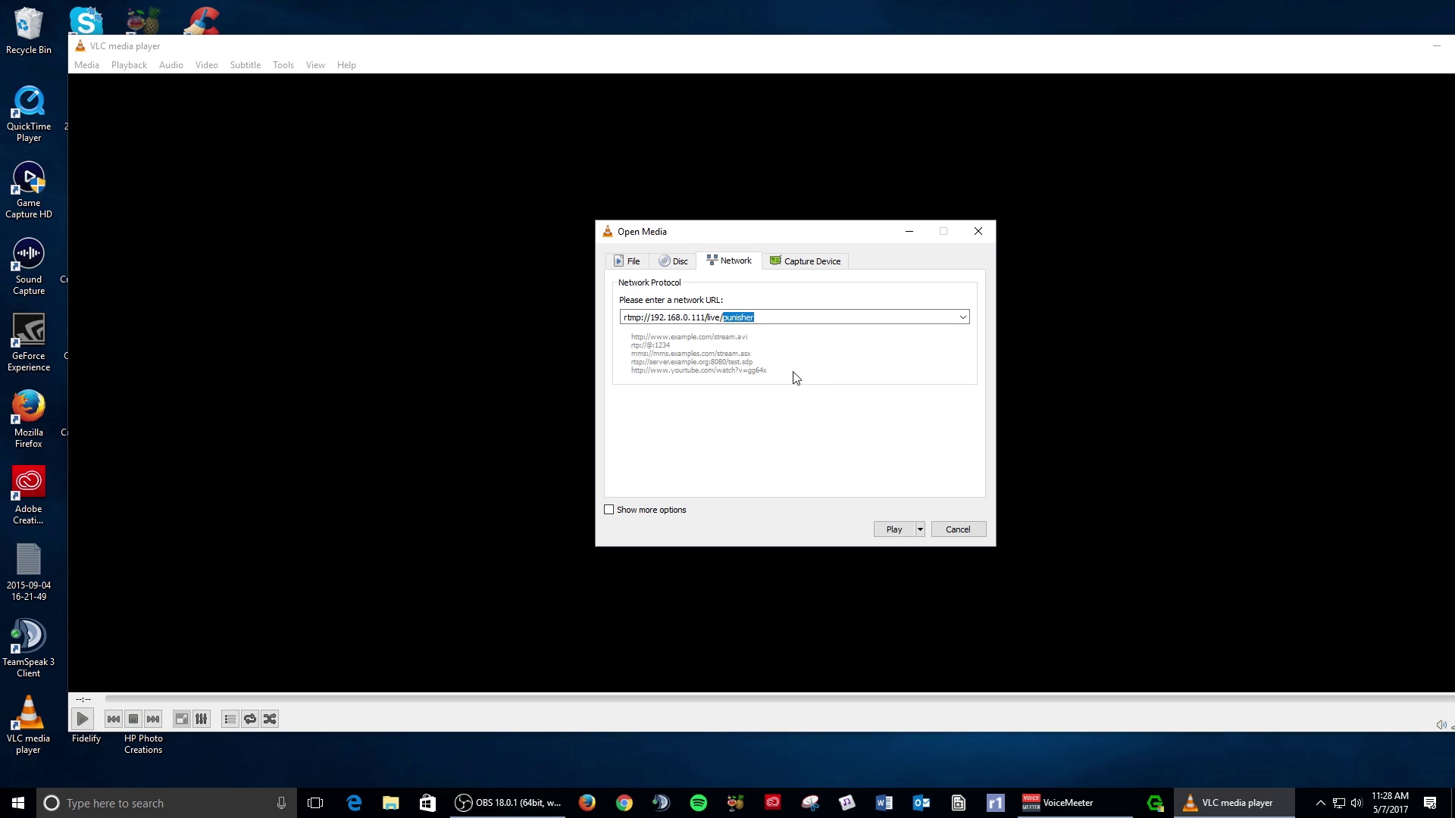
- Play the rtmp://192.168.0.111/live/punisher stream in VLC to test it
click(895, 529)
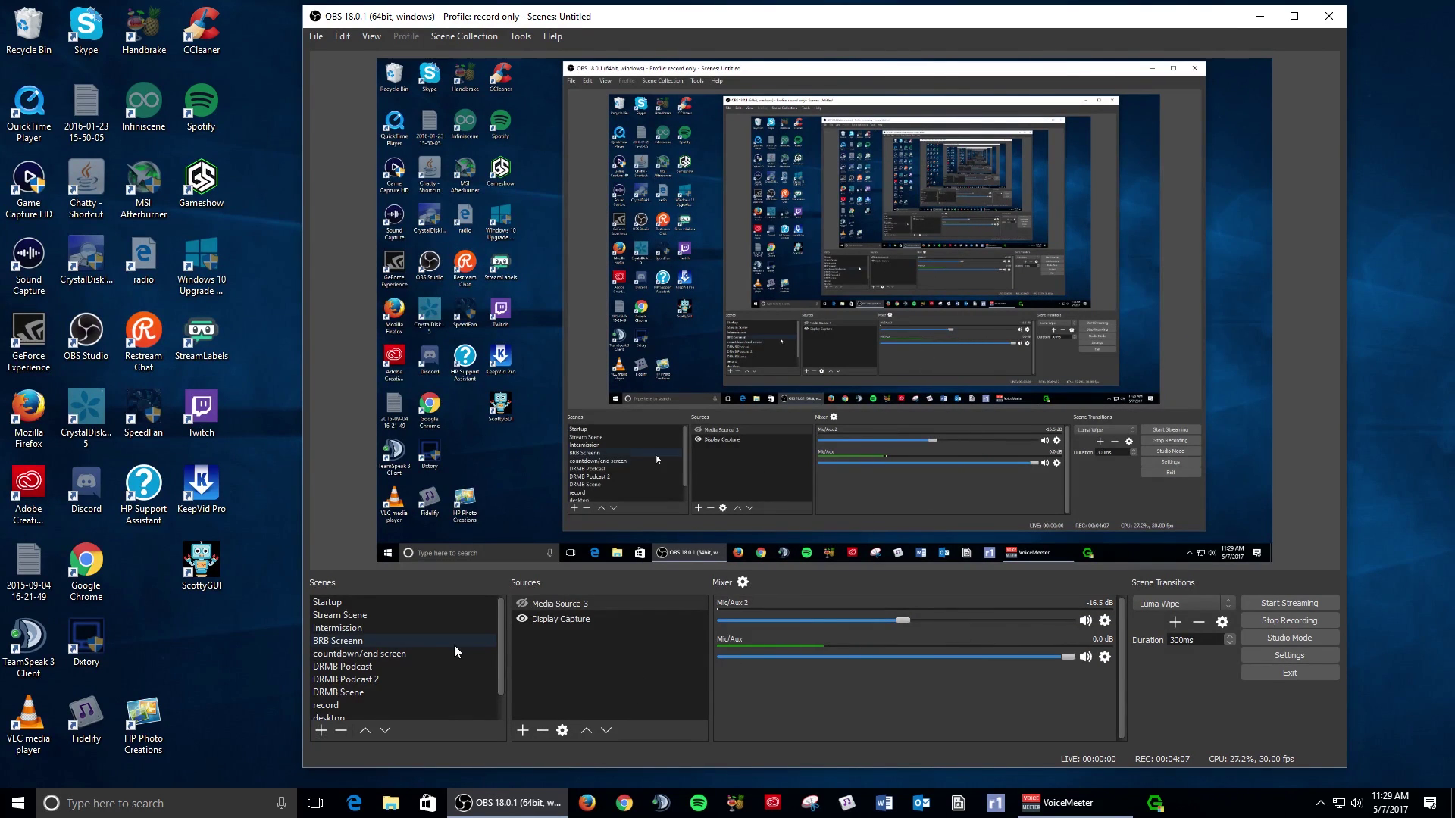
- Add a new Media Source named Media Source 3 to the RTMP scene
drag(499, 679, 494, 718)
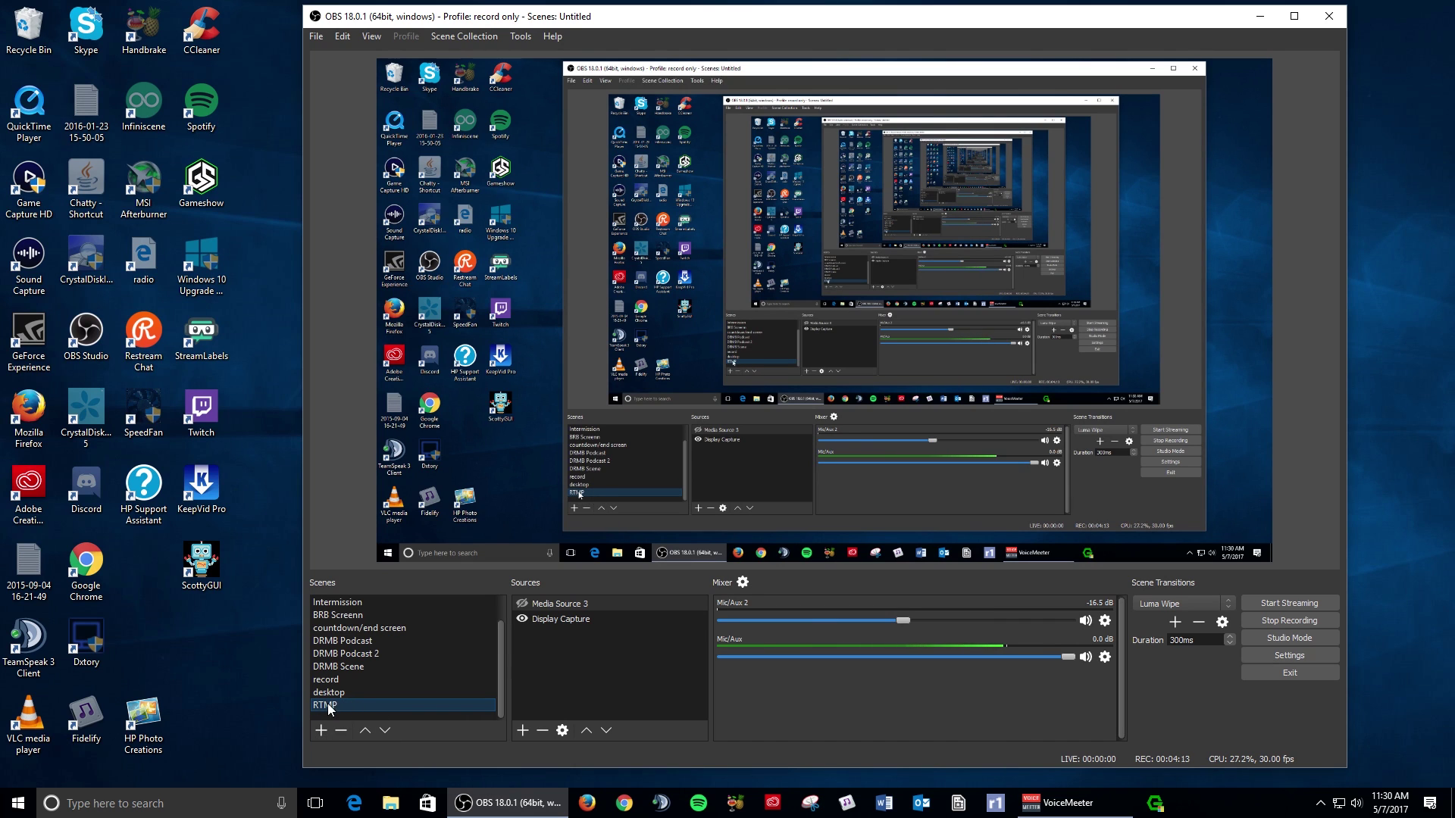
click(518, 731)
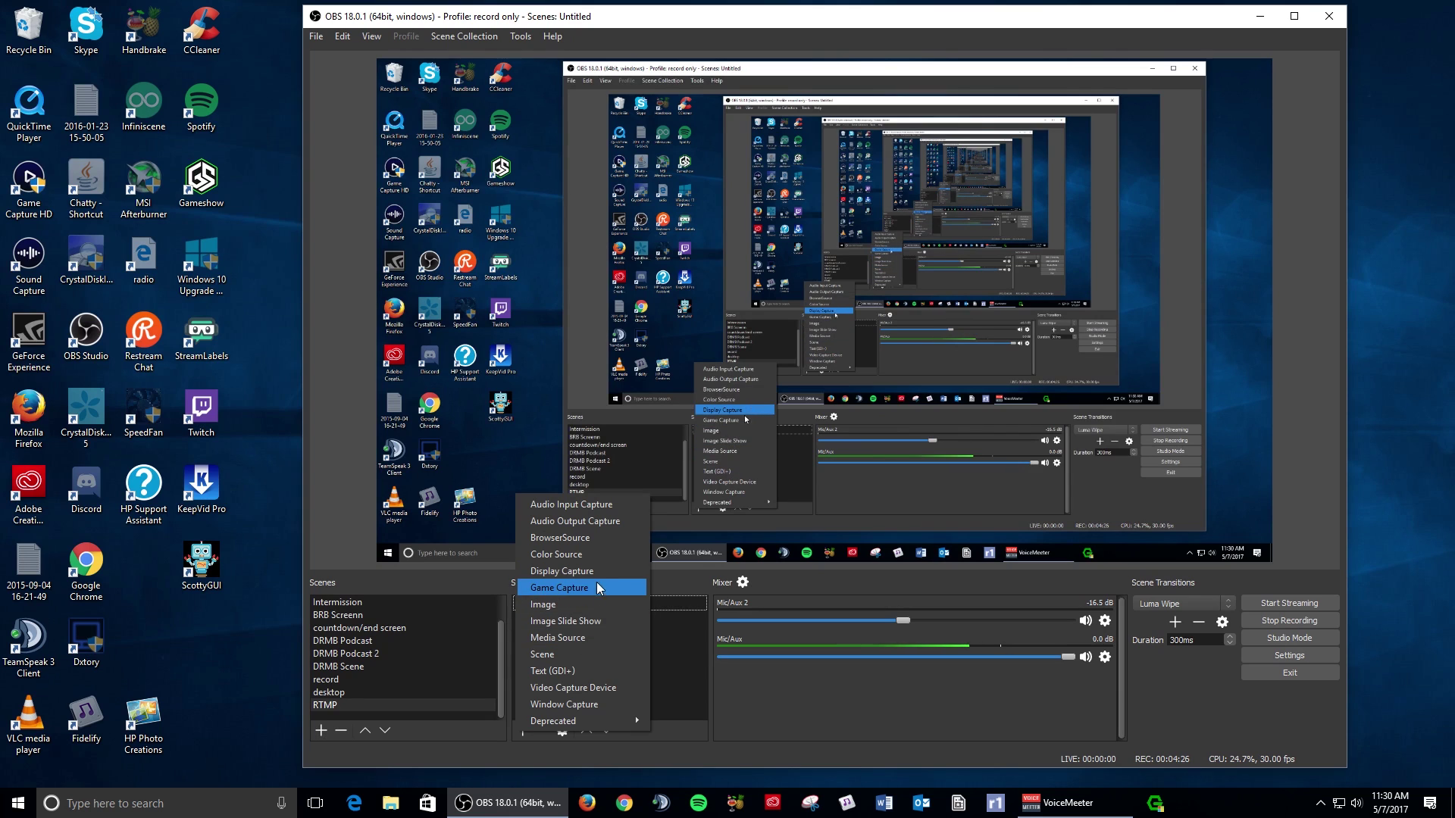
click(555, 640)
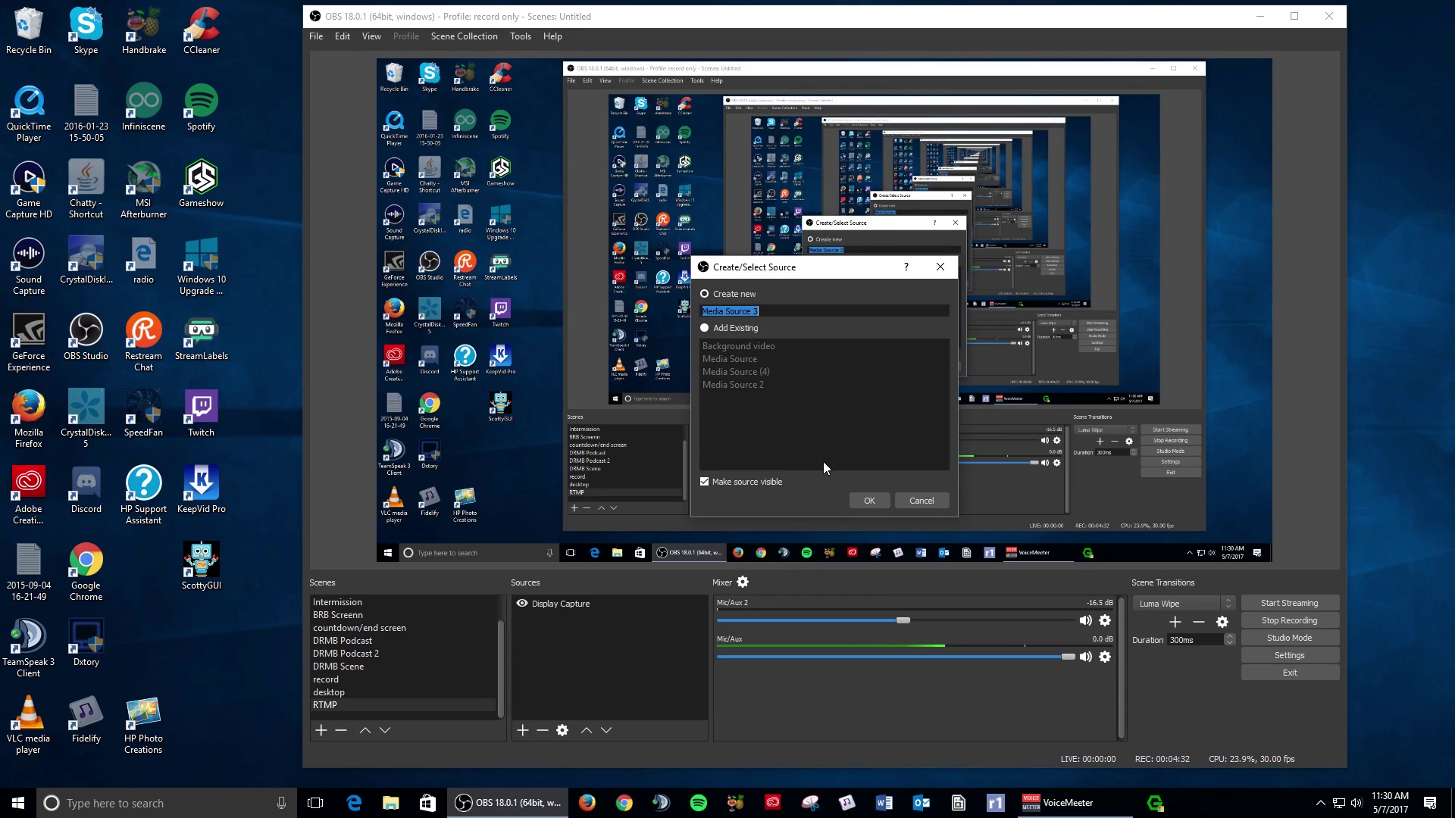
click(868, 499)
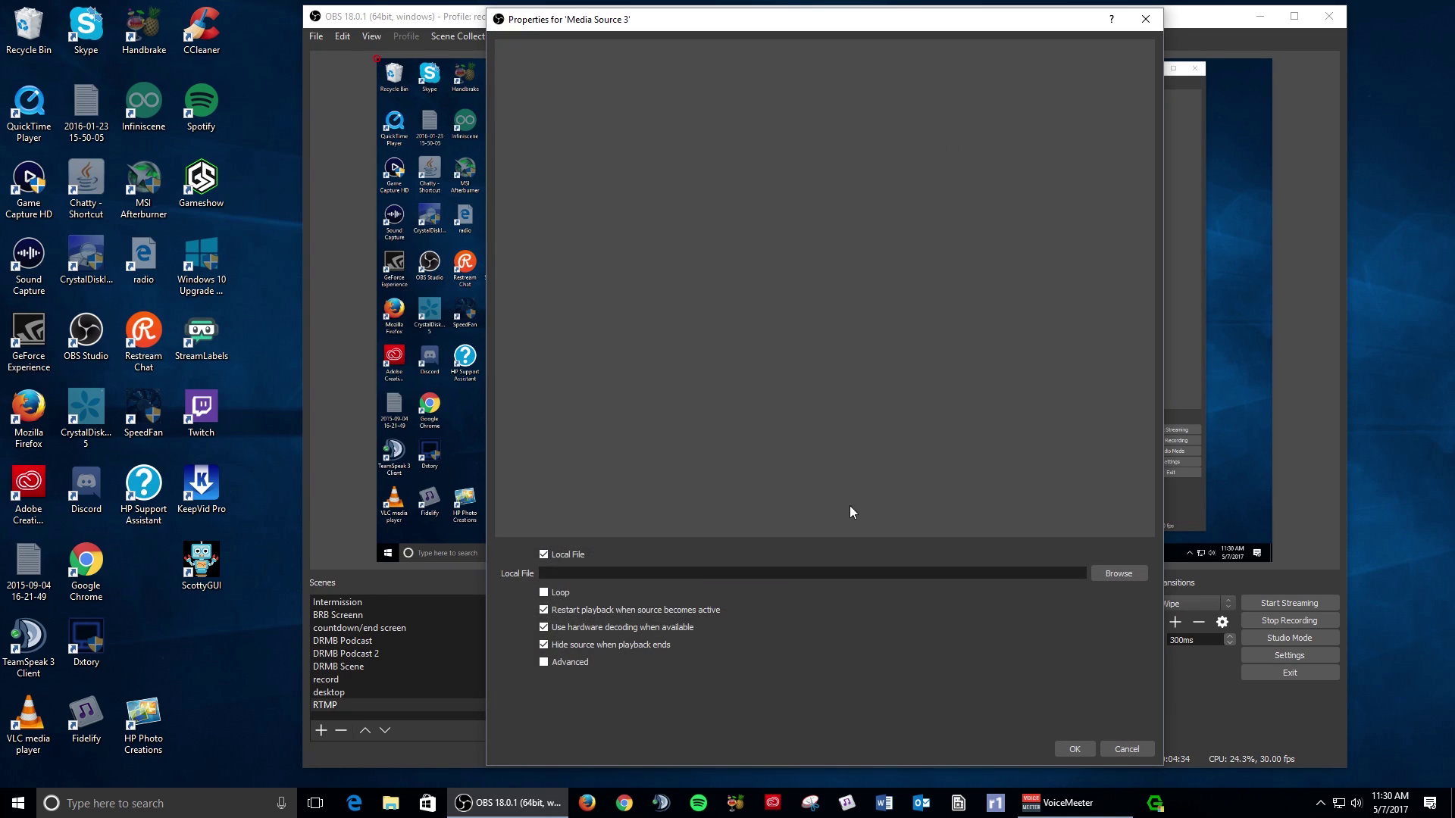
- Set Media Source 3 to input rtmp://192.168.0.111/live/punisher with input format rtmp, not a local file
click(543, 555)
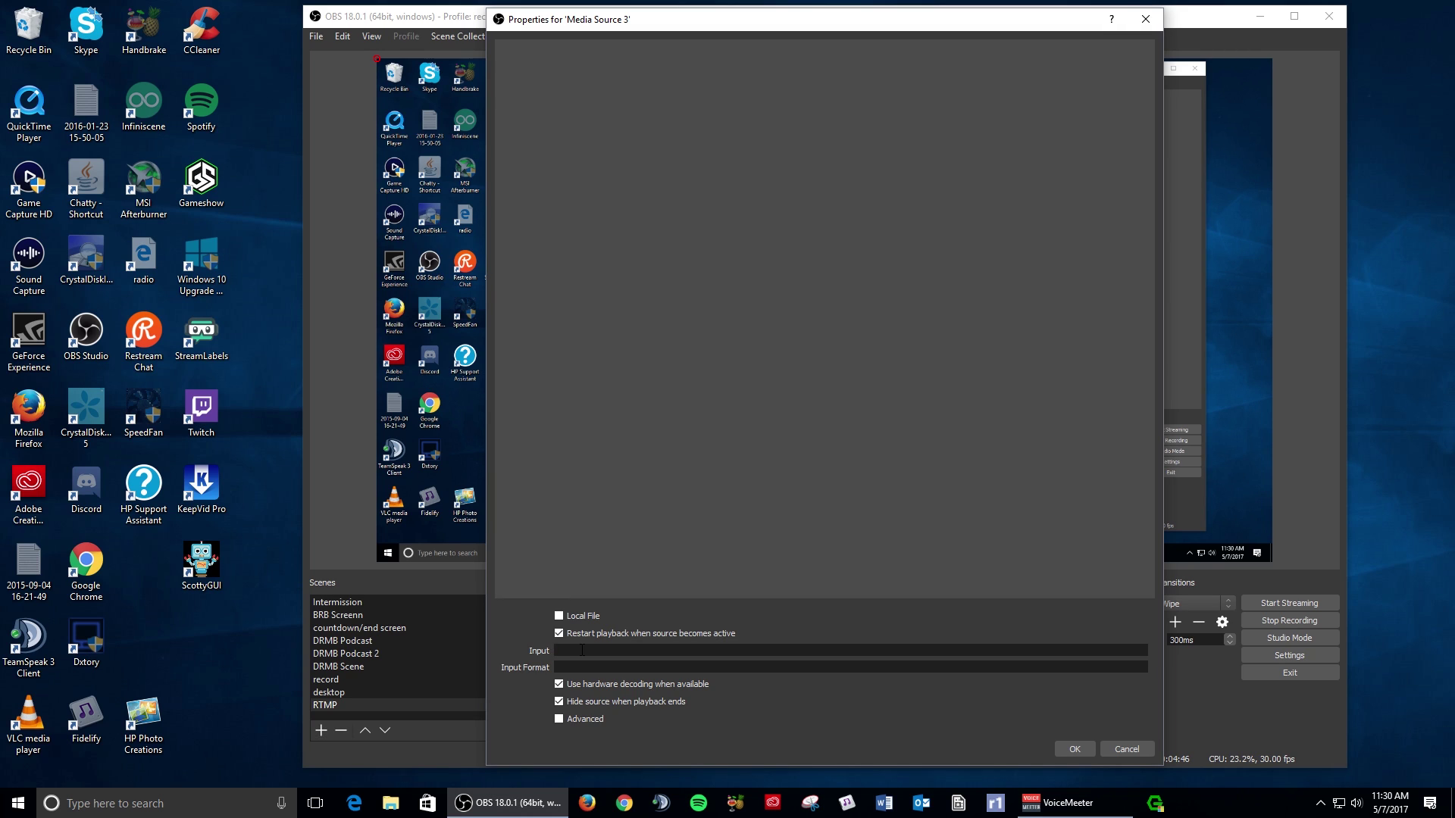
click(581, 650)
text(rtmp://192.168)
text(her)
click(610, 663)
click(1075, 747)
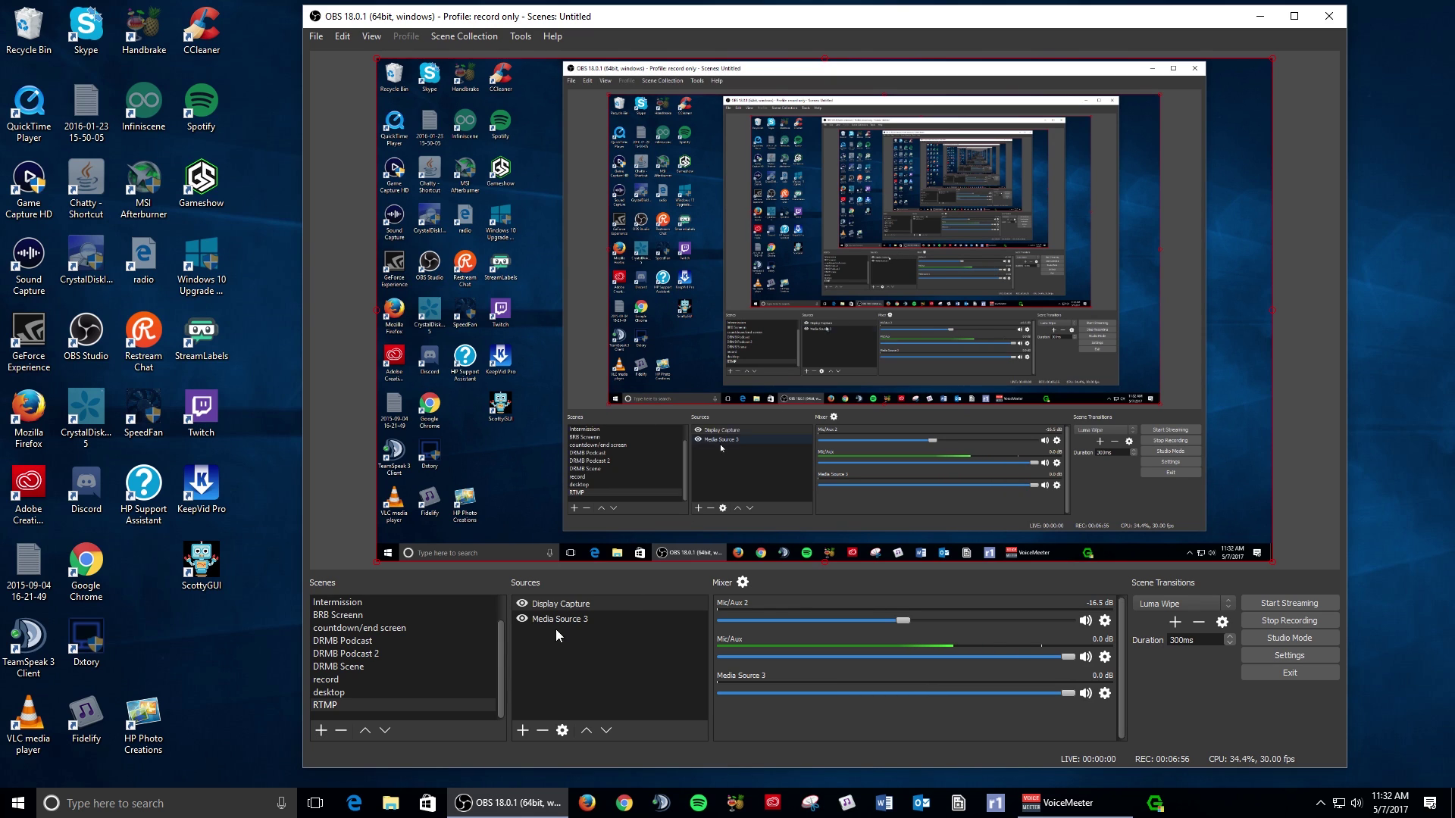
click(583, 621)
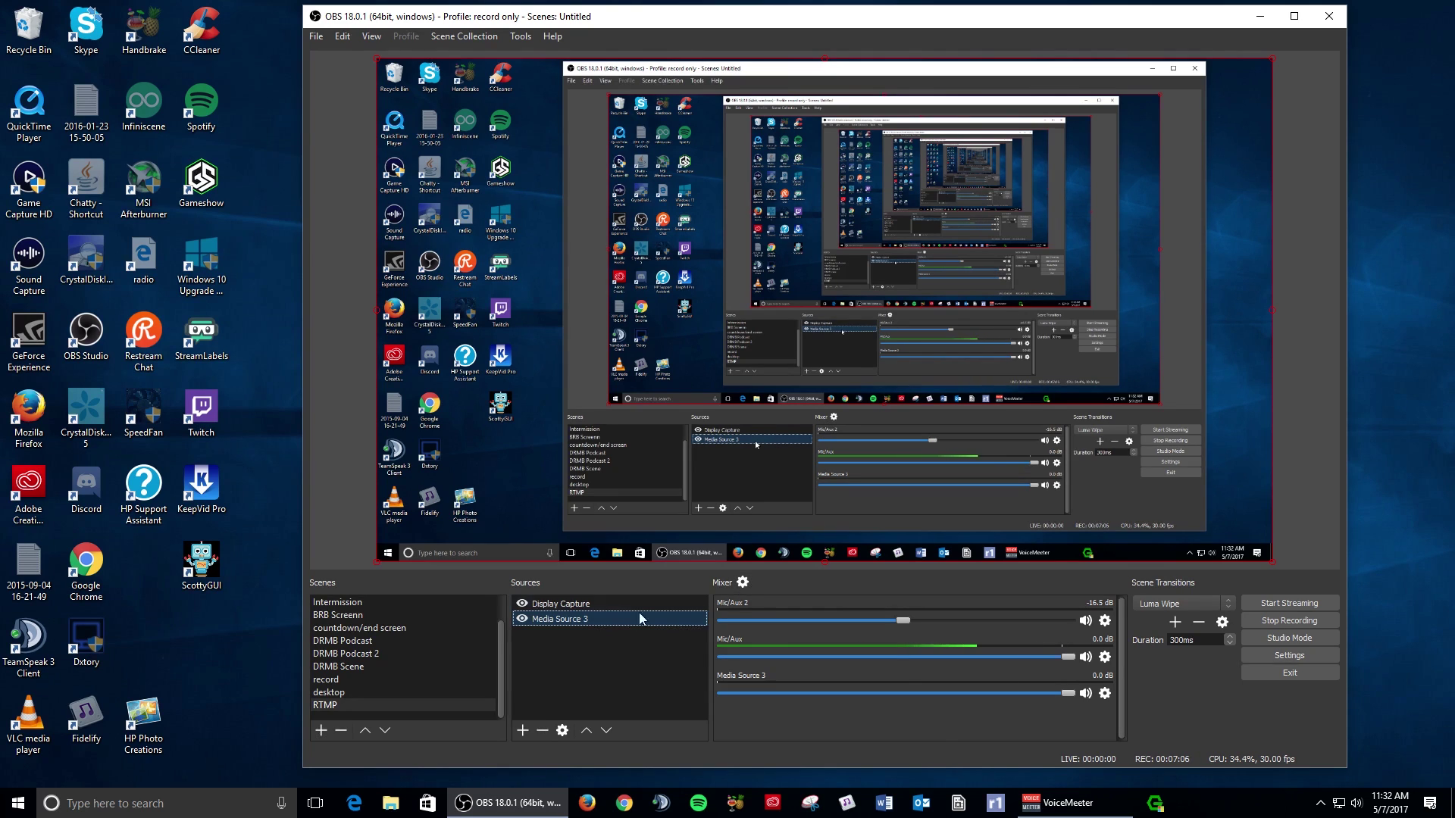
- In Advanced Audio Properties, uncheck tracks 1, 2, 3, 5 and 6 for Media Source 3, keeping only track 4
click(742, 583)
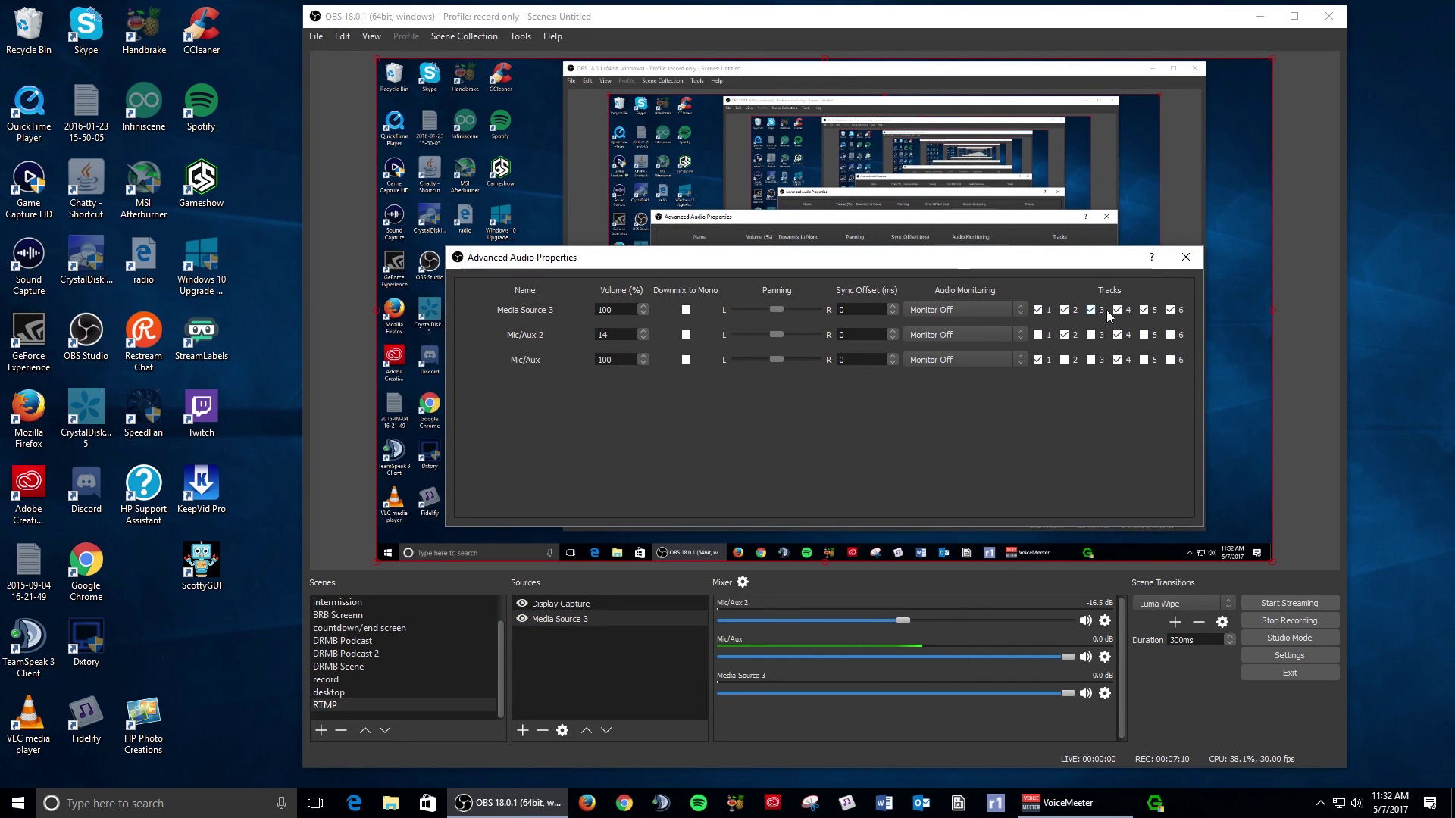
click(1037, 310)
click(1063, 310)
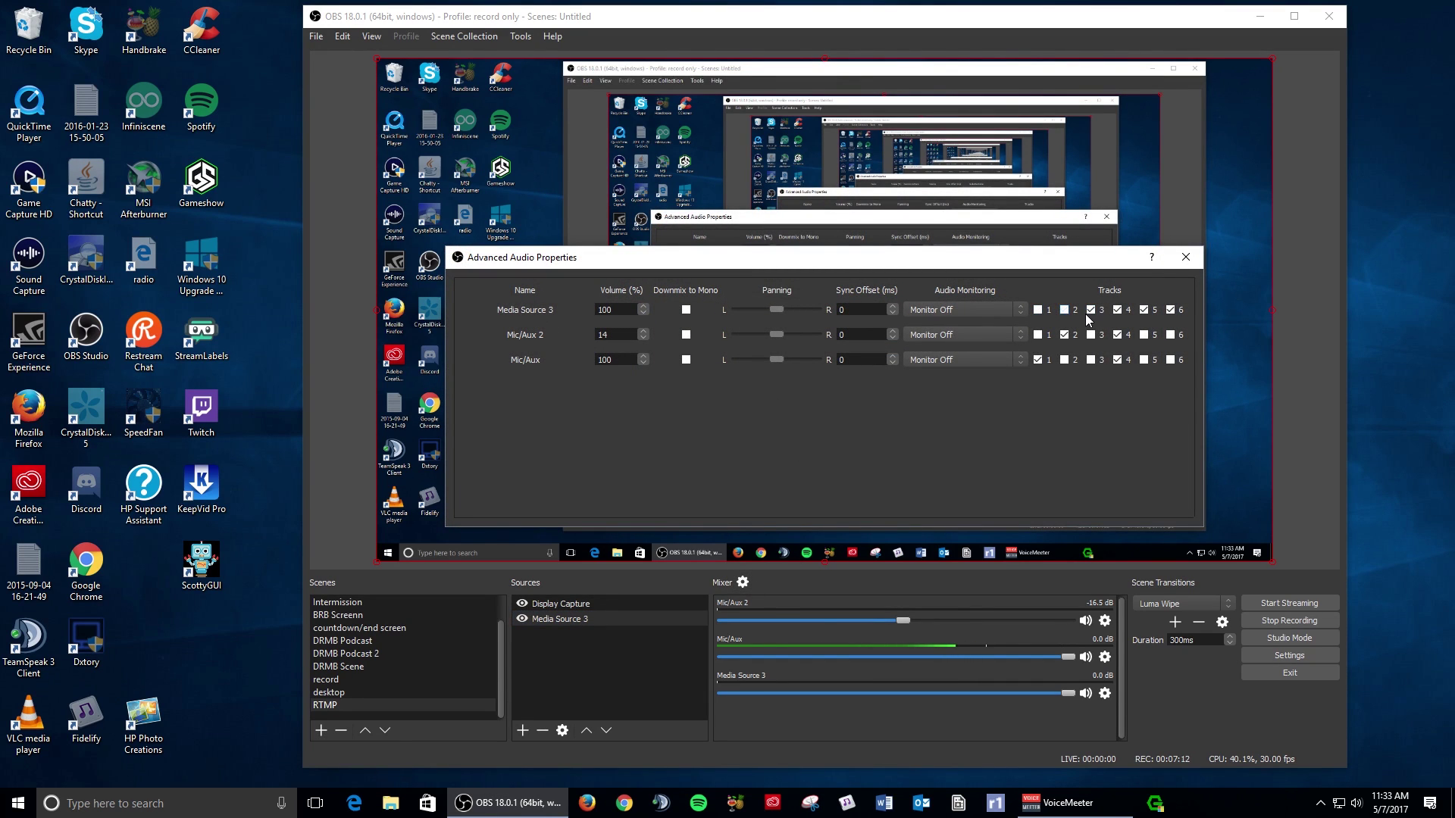
click(1090, 310)
click(1143, 310)
click(1170, 310)
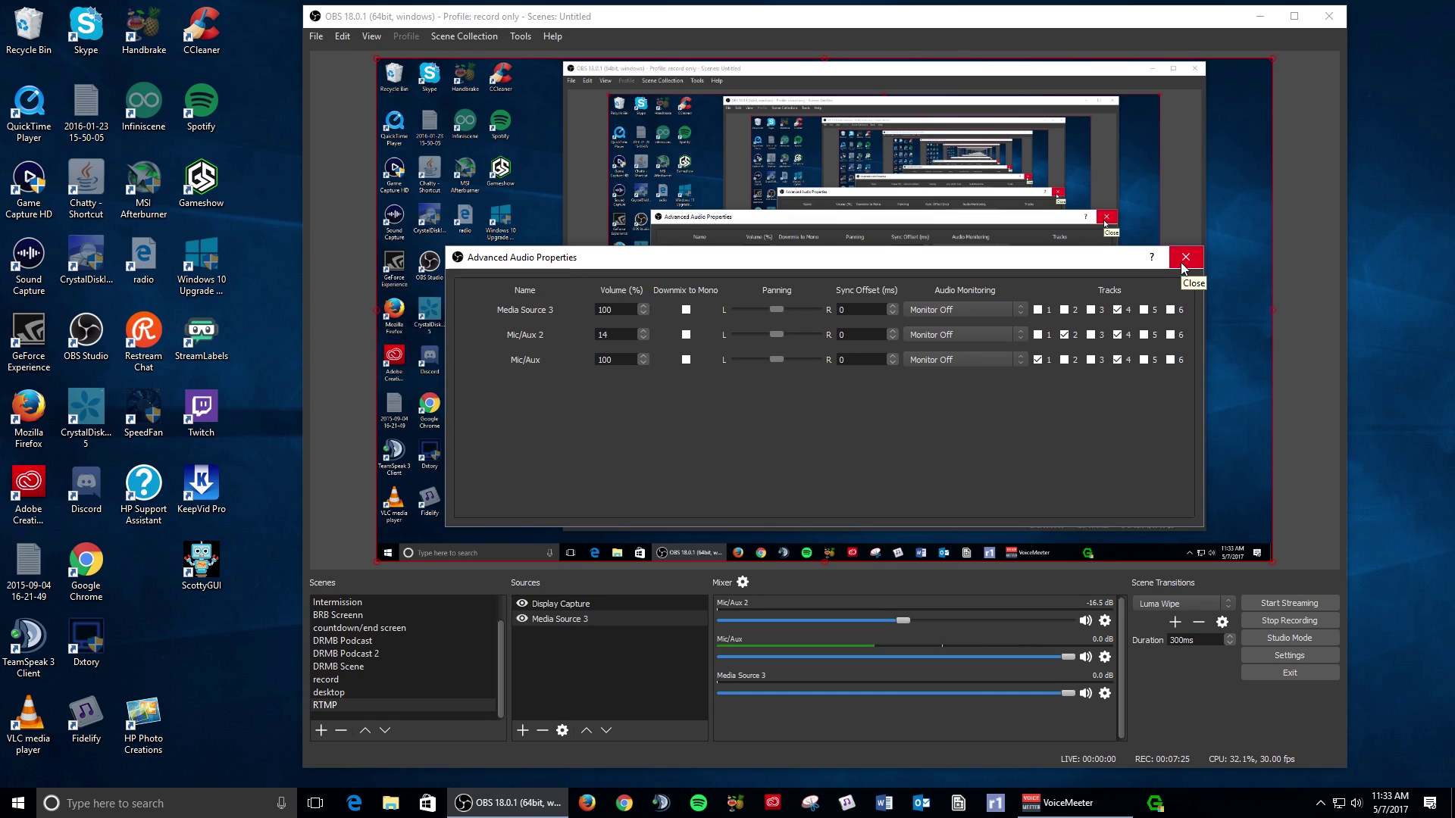
drag(1064, 260, 1024, 258)
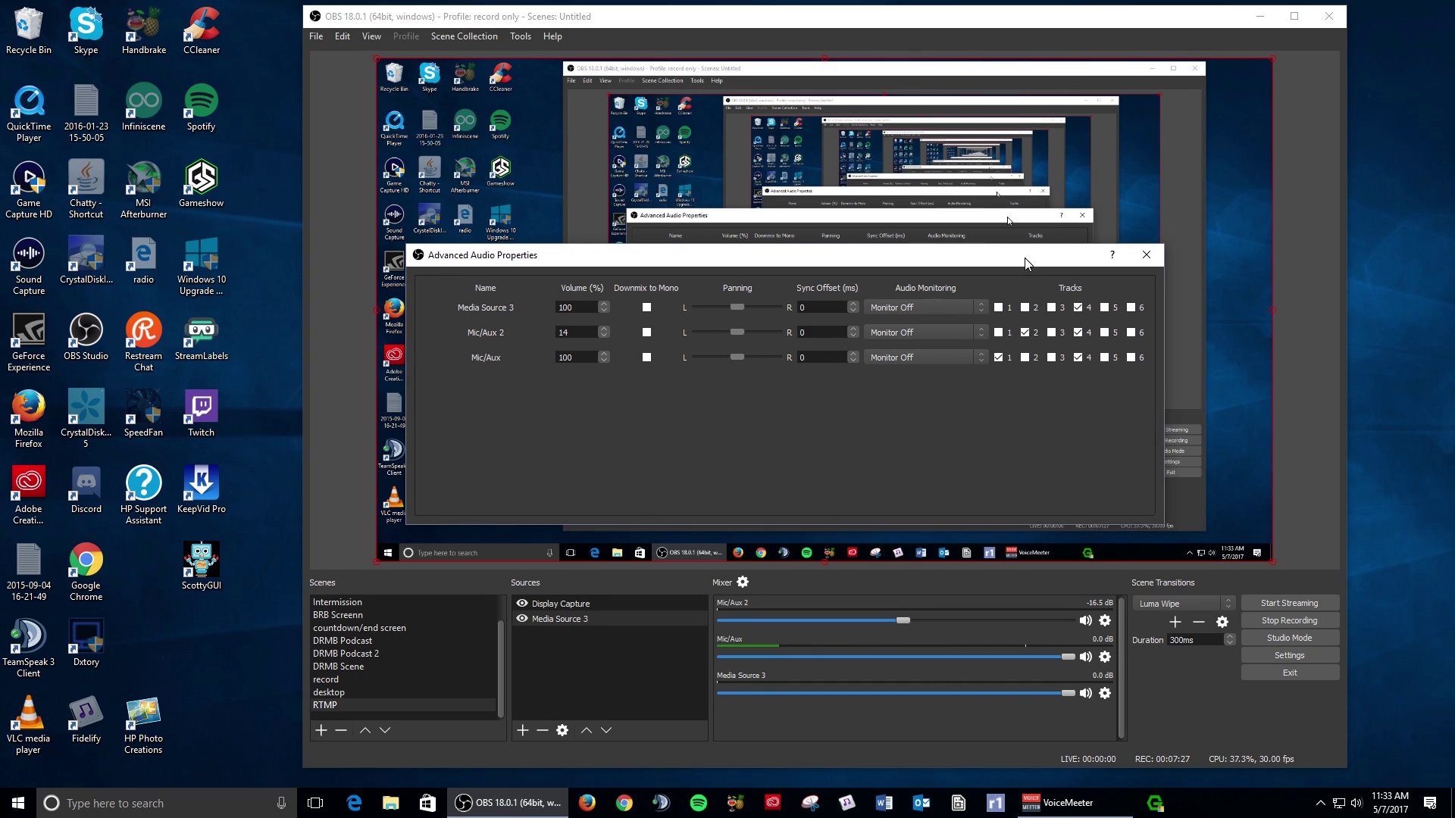
click(1152, 262)
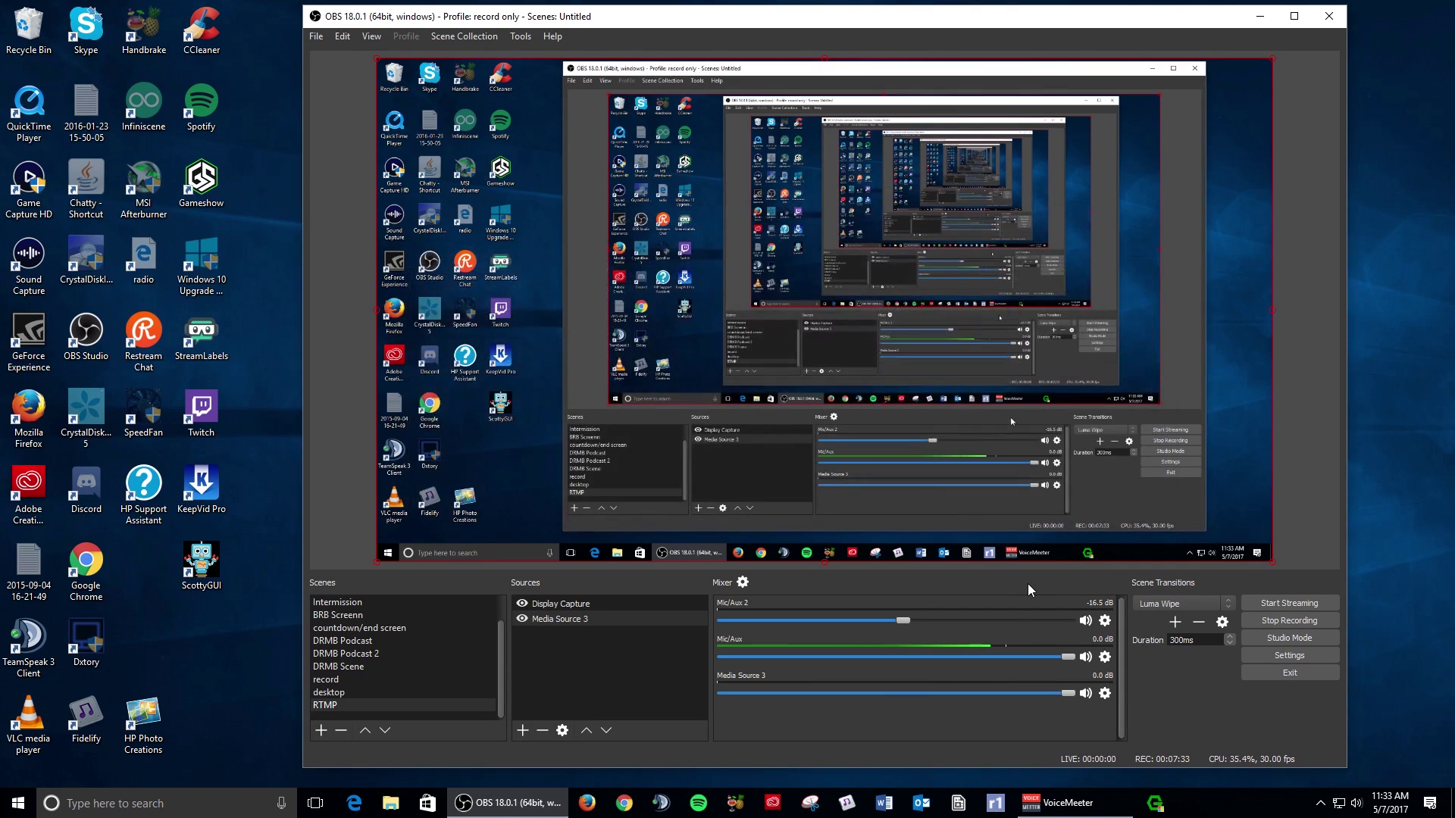